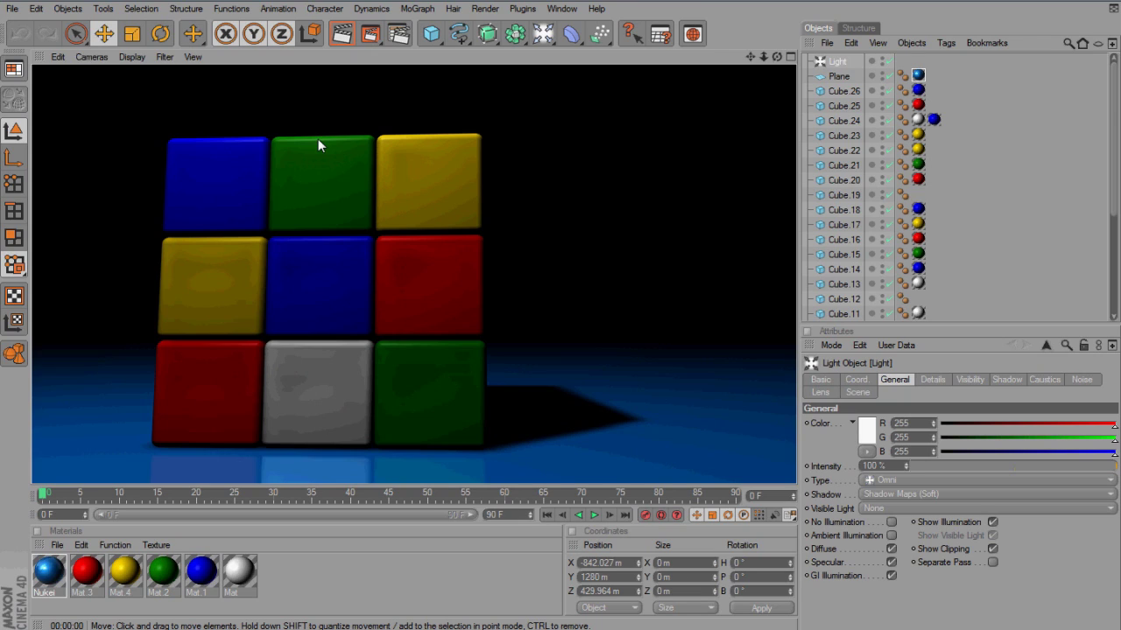
# Step: Examine the finished multicolored cube model from a higher angle and render the active view
pyautogui.moveTo(776, 57); pyautogui.dragTo(561, 311)
pyautogui.moveTo(748, 54); pyautogui.dragTo(775, 56)
pyautogui.click(529, 258)
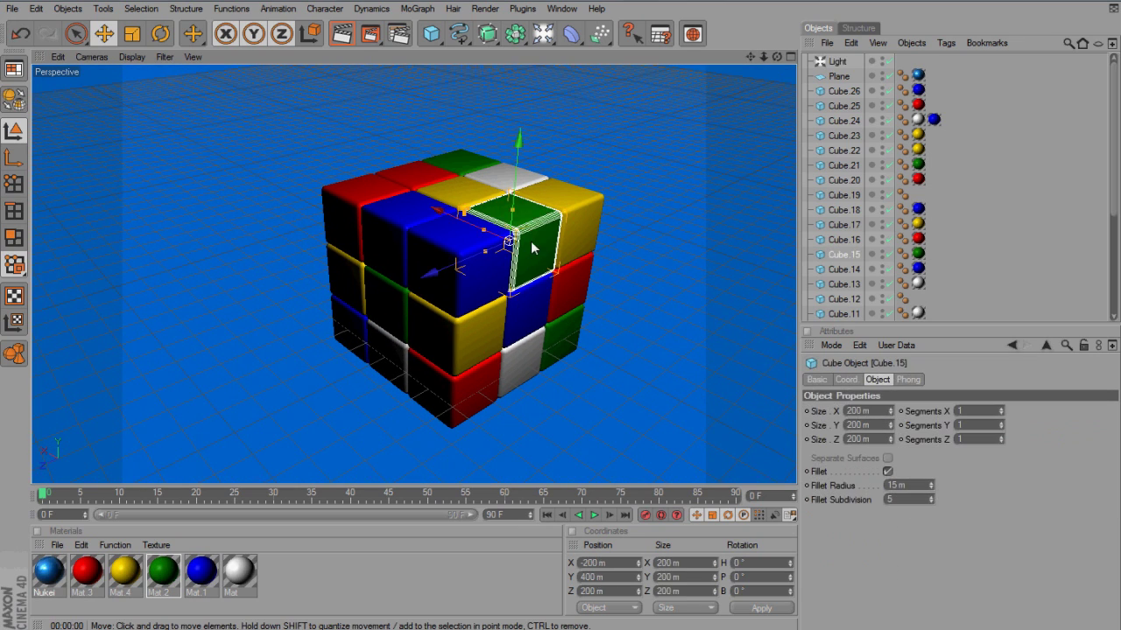
pyautogui.moveTo(717, 192); pyautogui.dragTo(719, 192)
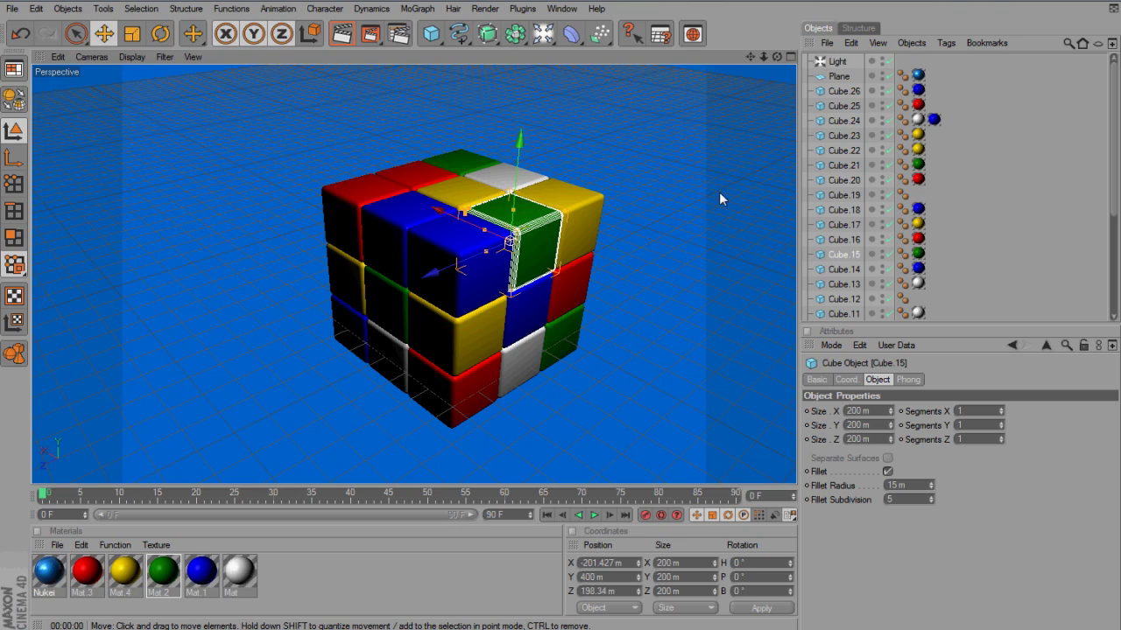
pyautogui.hotkey('ctrl', 'z')
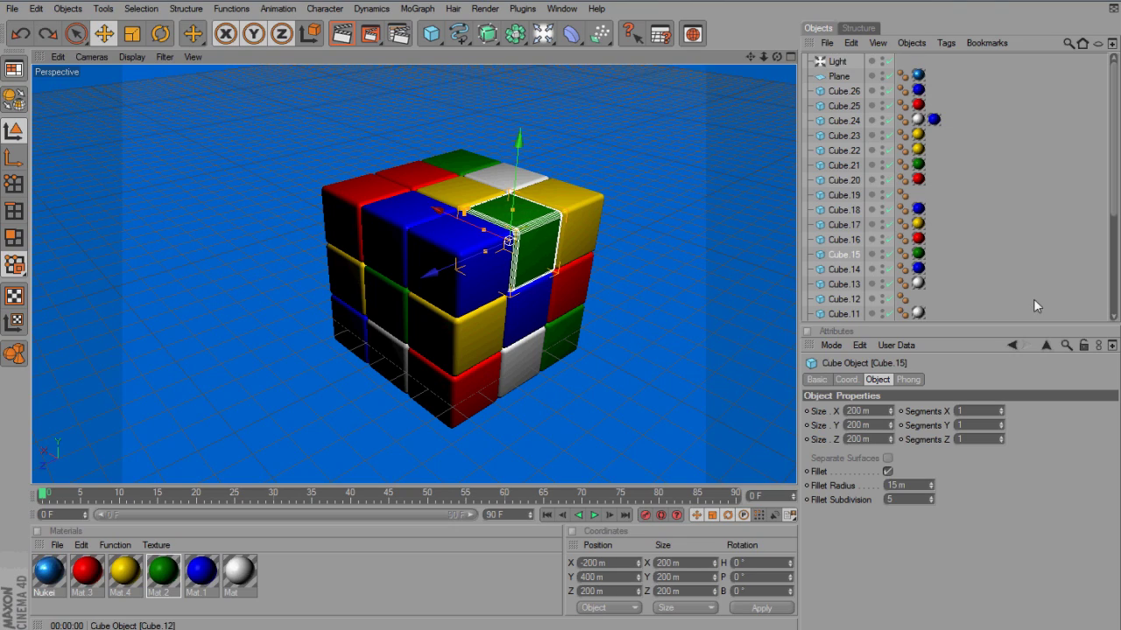
pyautogui.scroll(-5, 1115, 232)
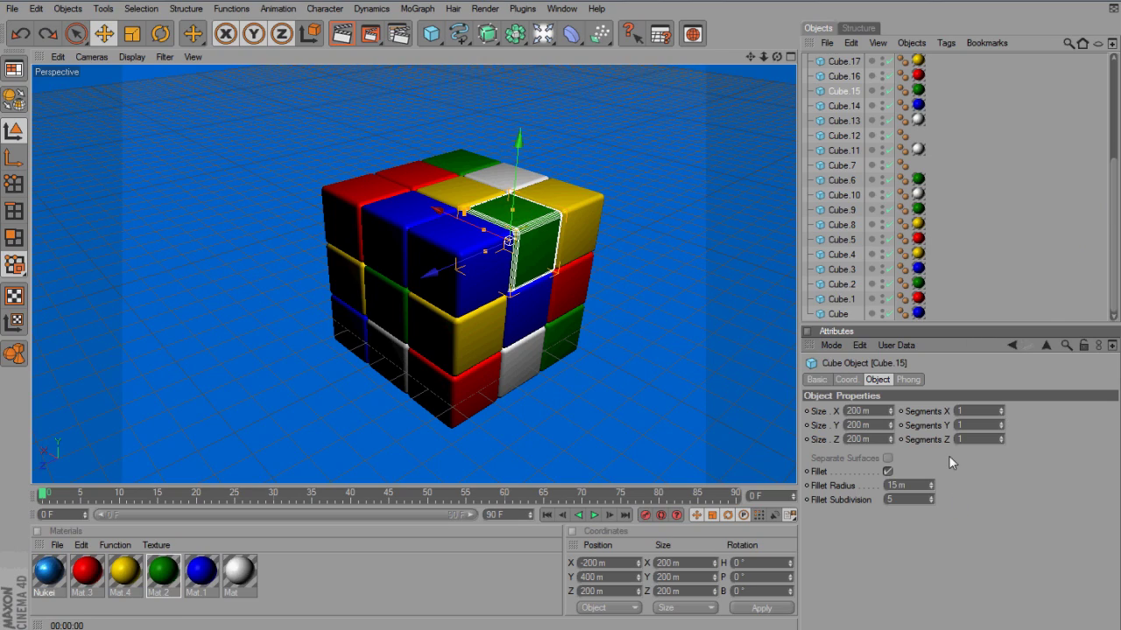
pyautogui.click(341, 35)
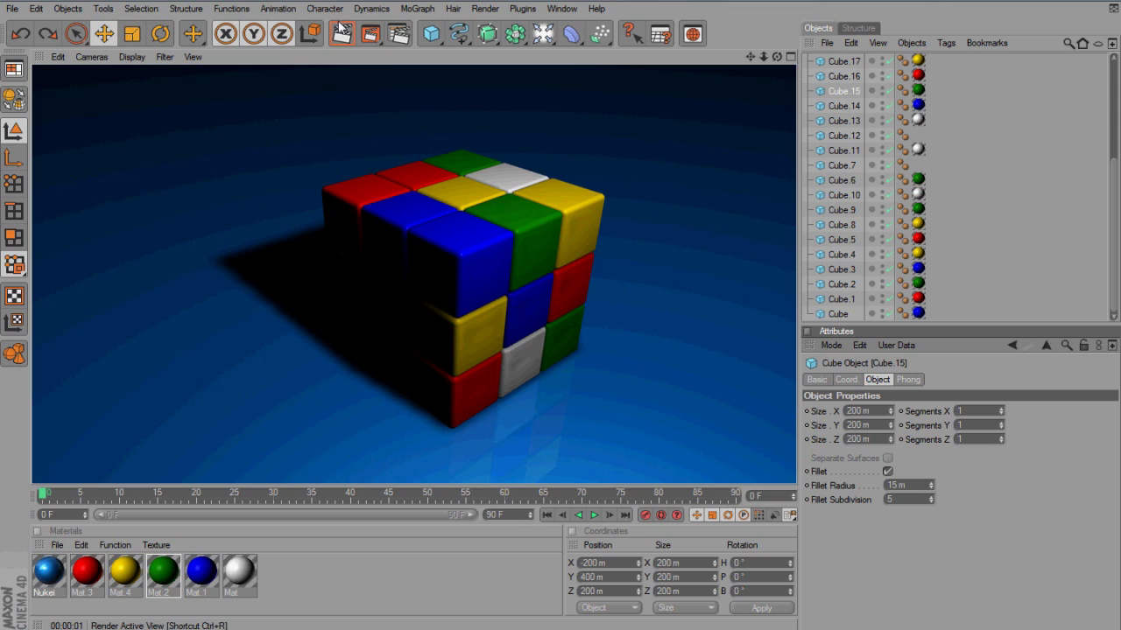
pyautogui.click(1115, 229)
pyautogui.moveTo(1116, 230); pyautogui.dragTo(1103, 79)
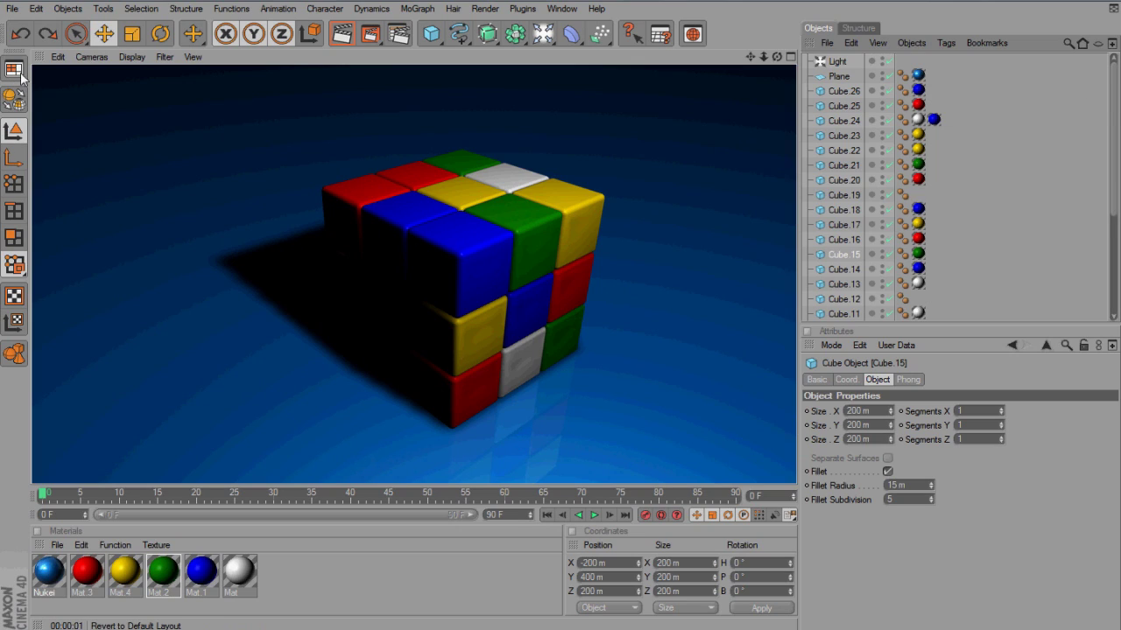
# Step: Create a new empty scene
pyautogui.click(16, 8)
pyautogui.click(19, 29)
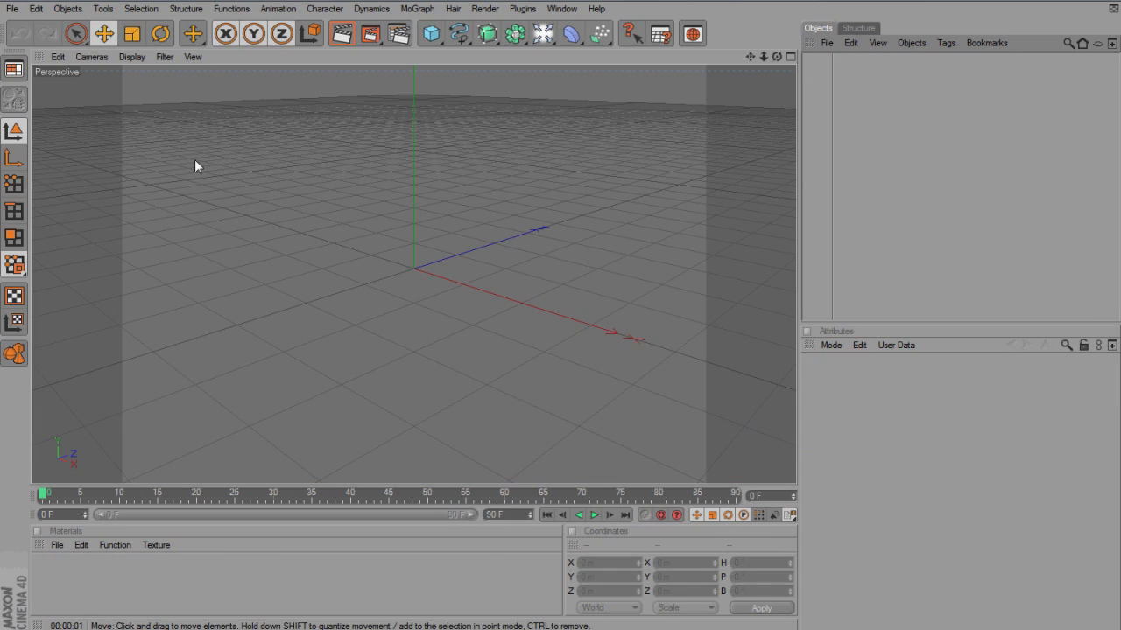
pyautogui.scroll(-1, 312, 164)
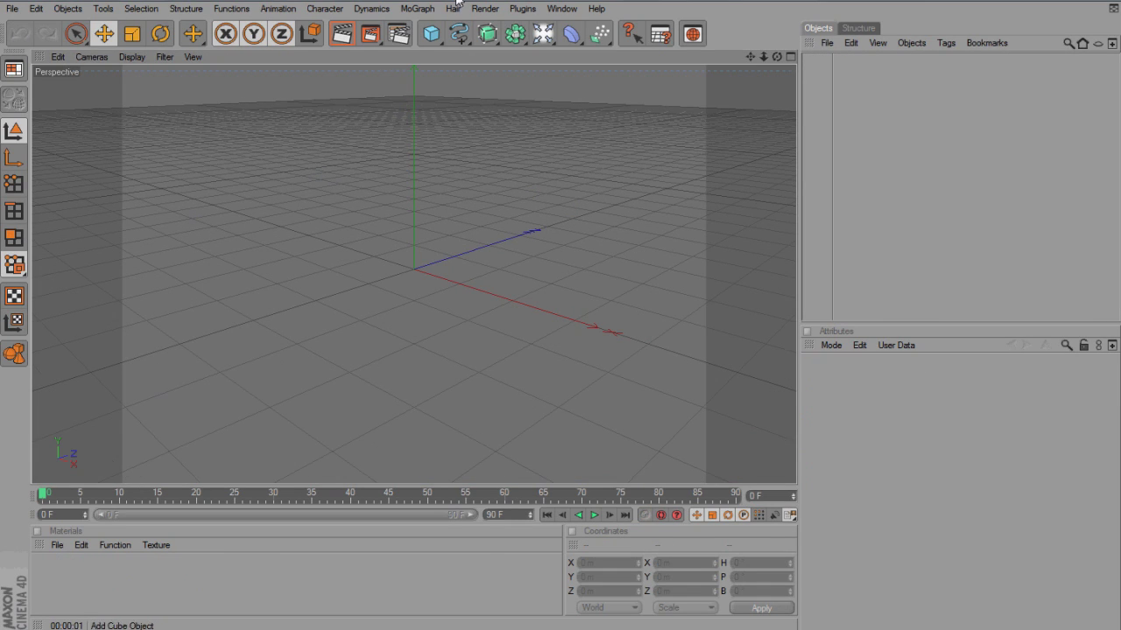
# Step: Add a cube primitive and enable its fillet with a radius of 15 m
pyautogui.click(431, 33)
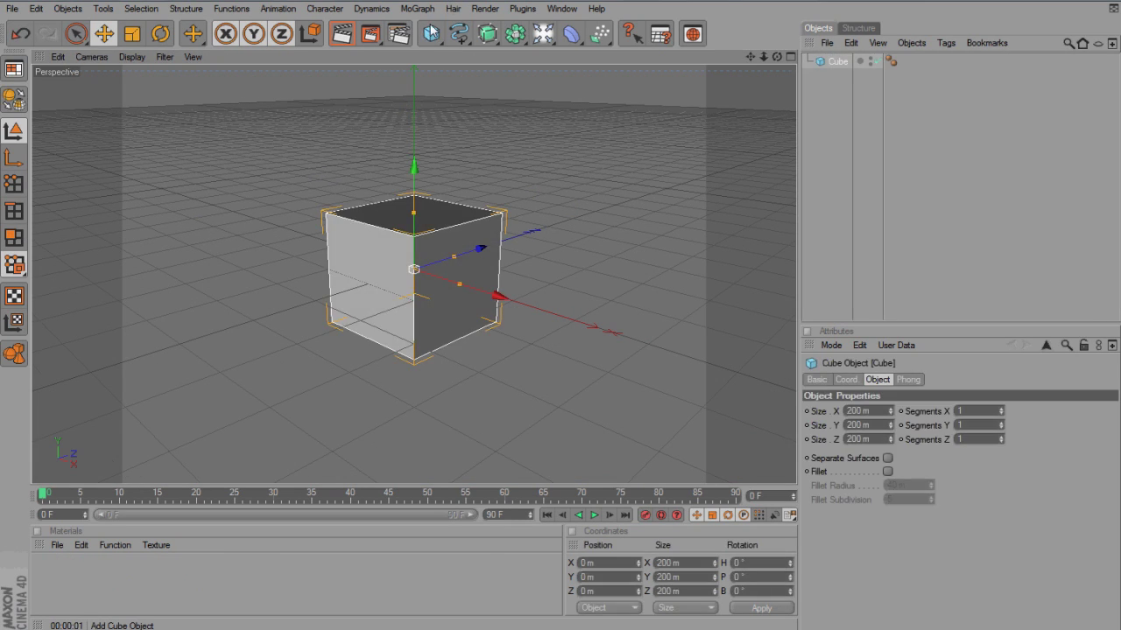
pyautogui.click(888, 472)
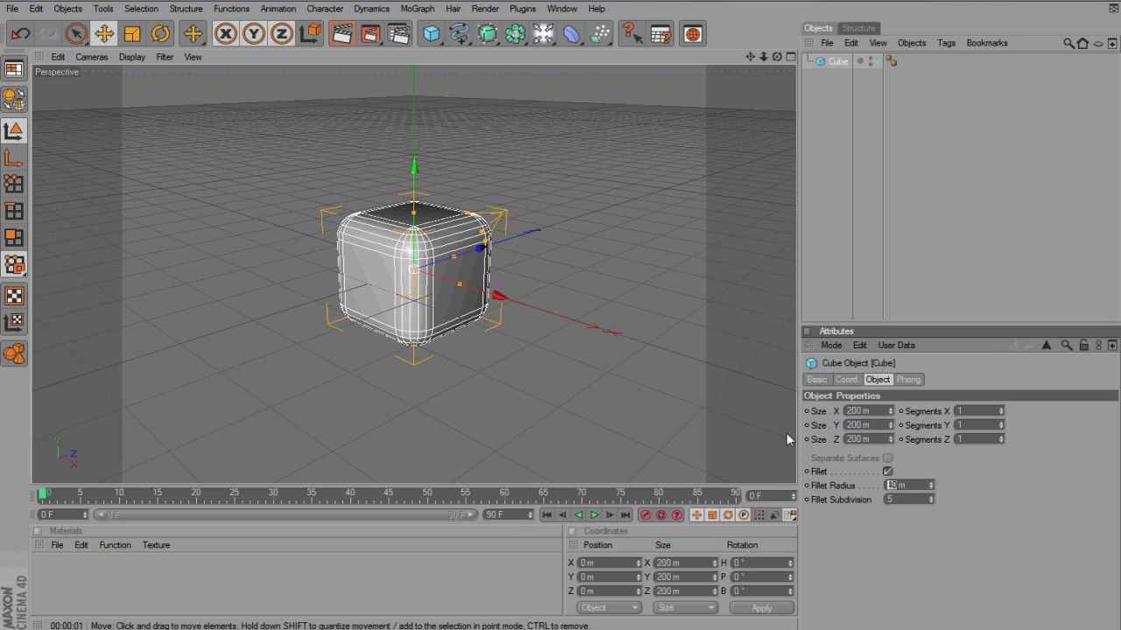
pyautogui.write('0')
pyautogui.write('5')
pyautogui.press('Return')
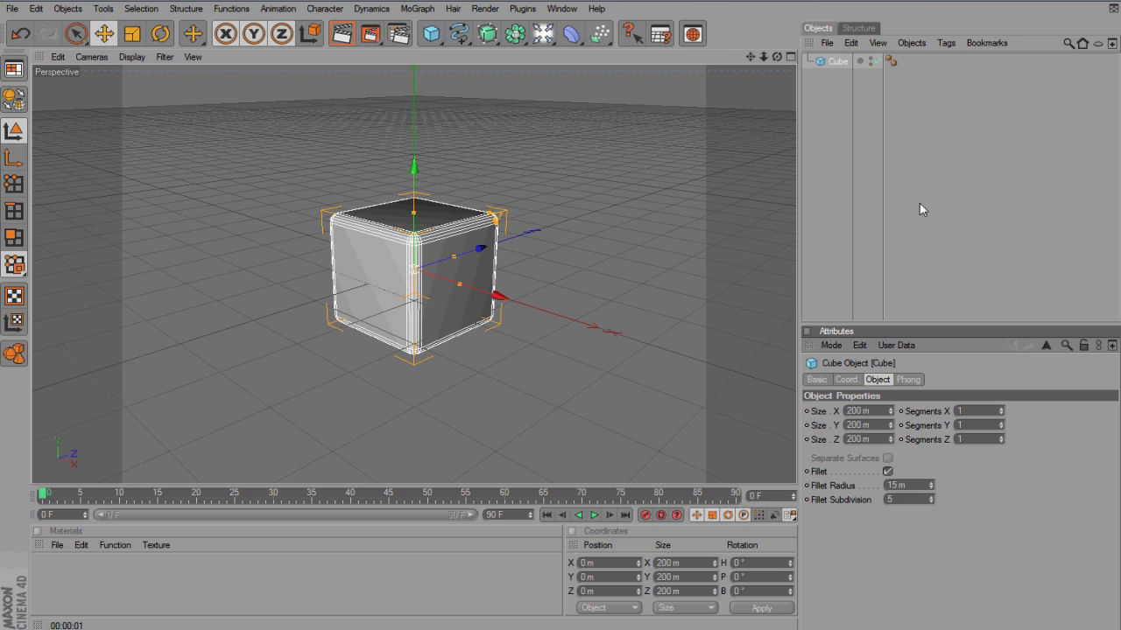
pyautogui.click(915, 196)
pyautogui.click(383, 309)
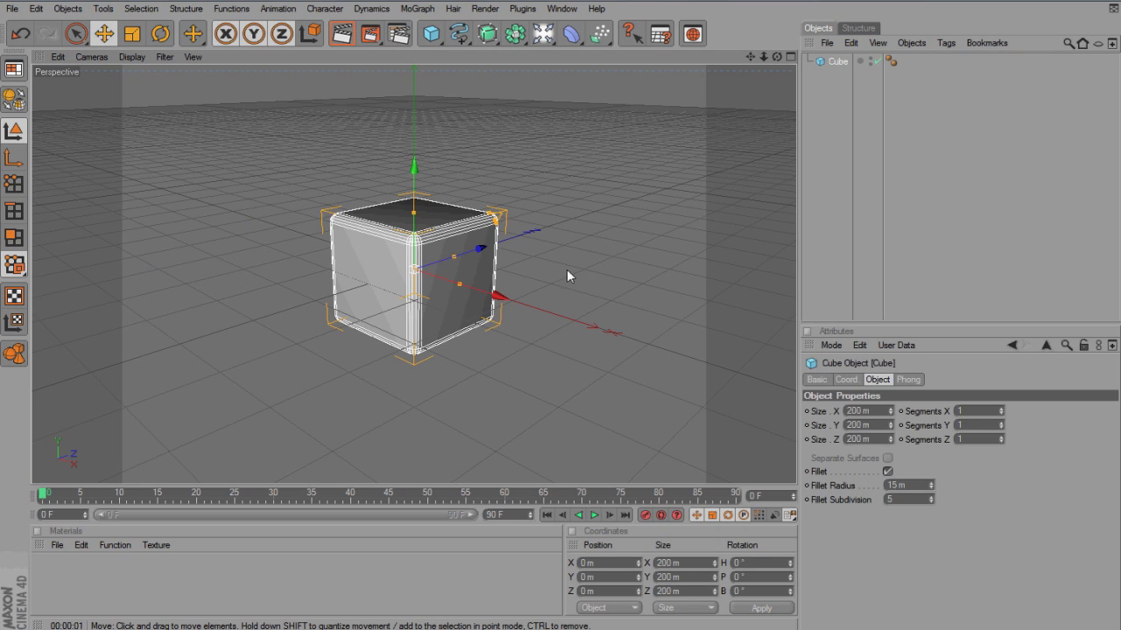
pyautogui.click(599, 265)
# Step: Duplicate the filleted cube and set the copy's X position to 200 m
pyautogui.click(837, 61)
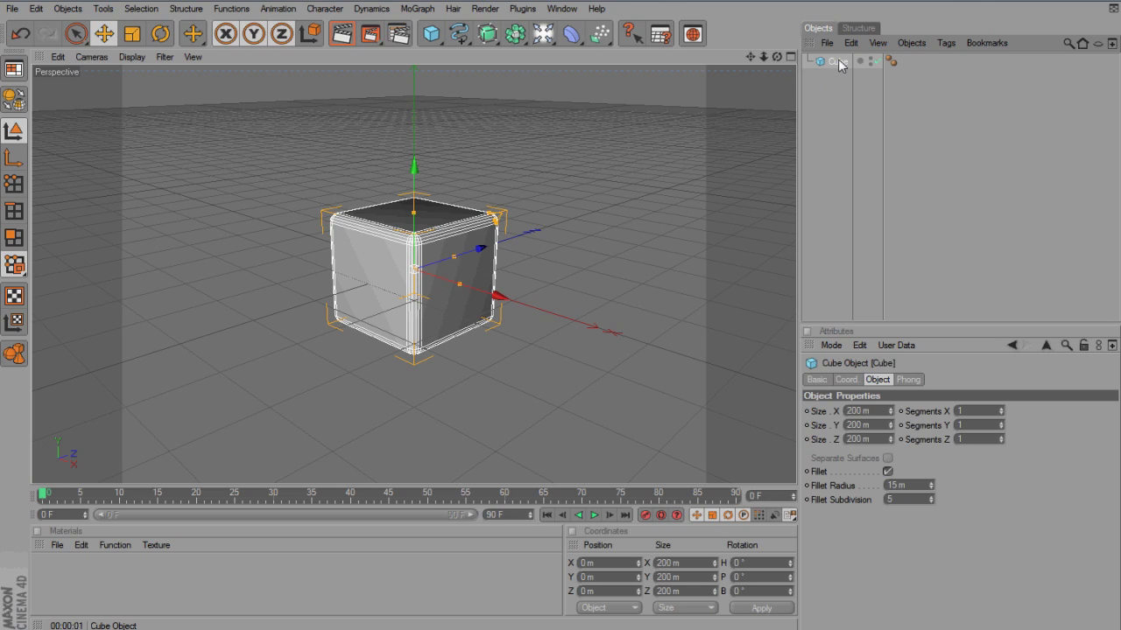
pyautogui.hotkey('ctrl', 'c')
pyautogui.hotkey('ctrl', 'v')
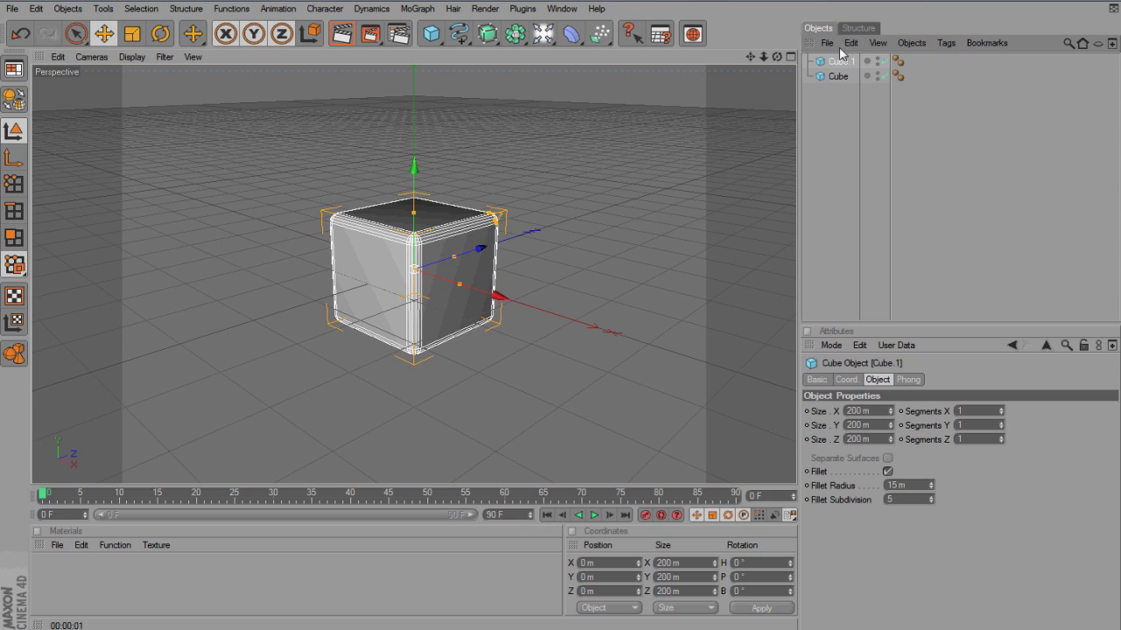
pyautogui.click(851, 44)
pyautogui.click(852, 49)
pyautogui.click(579, 555)
pyautogui.write('200')
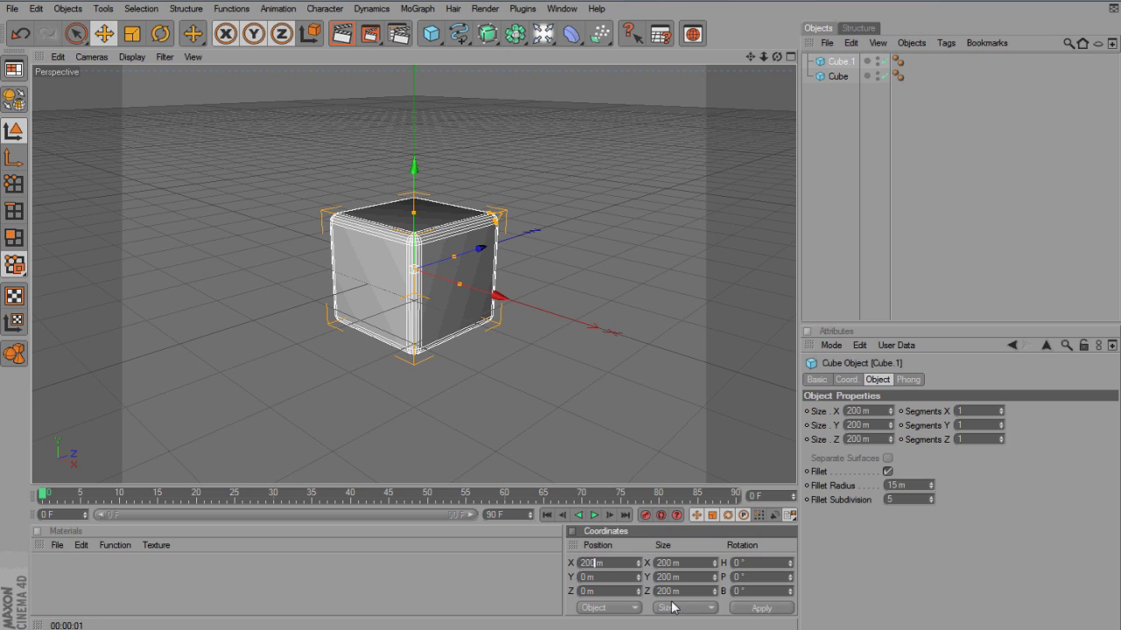
pyautogui.click(745, 613)
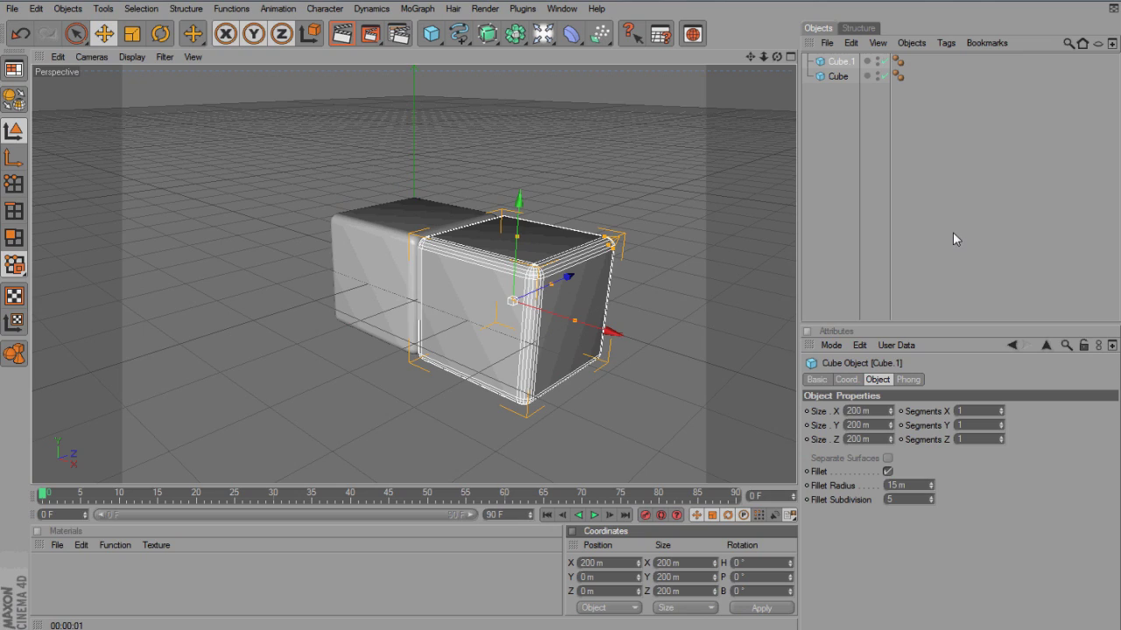
# Step: Duplicate the second cube and set the copy's X position to -200 m to complete a row of three
pyautogui.hotkey('ctrl', 'c')
pyautogui.hotkey('ctrl', 'v')
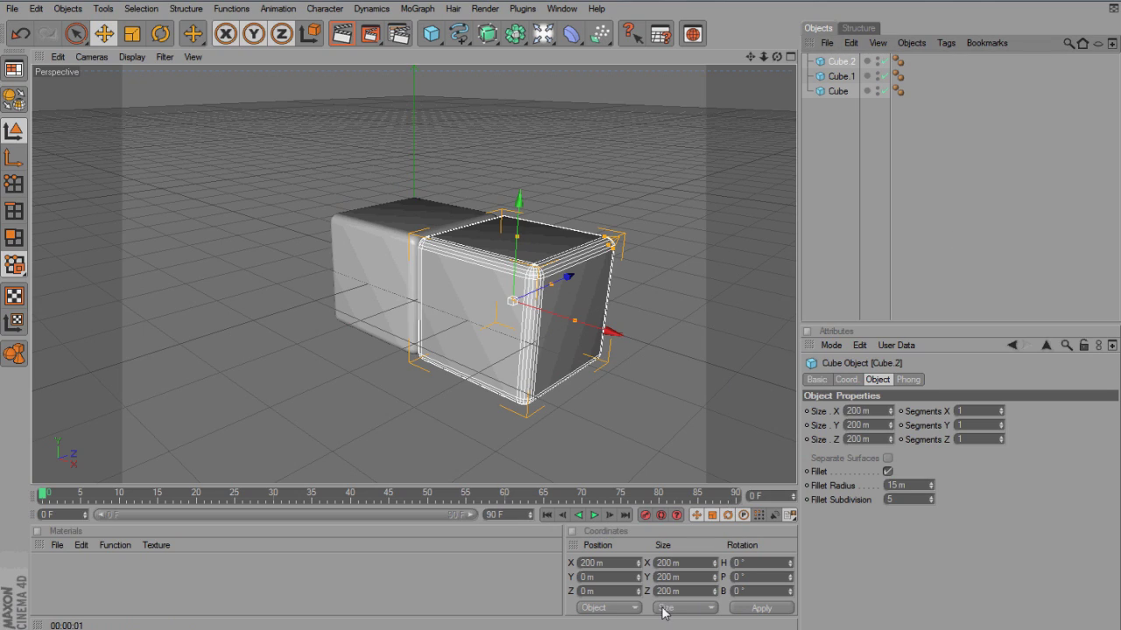
pyautogui.doubleClick(592, 563)
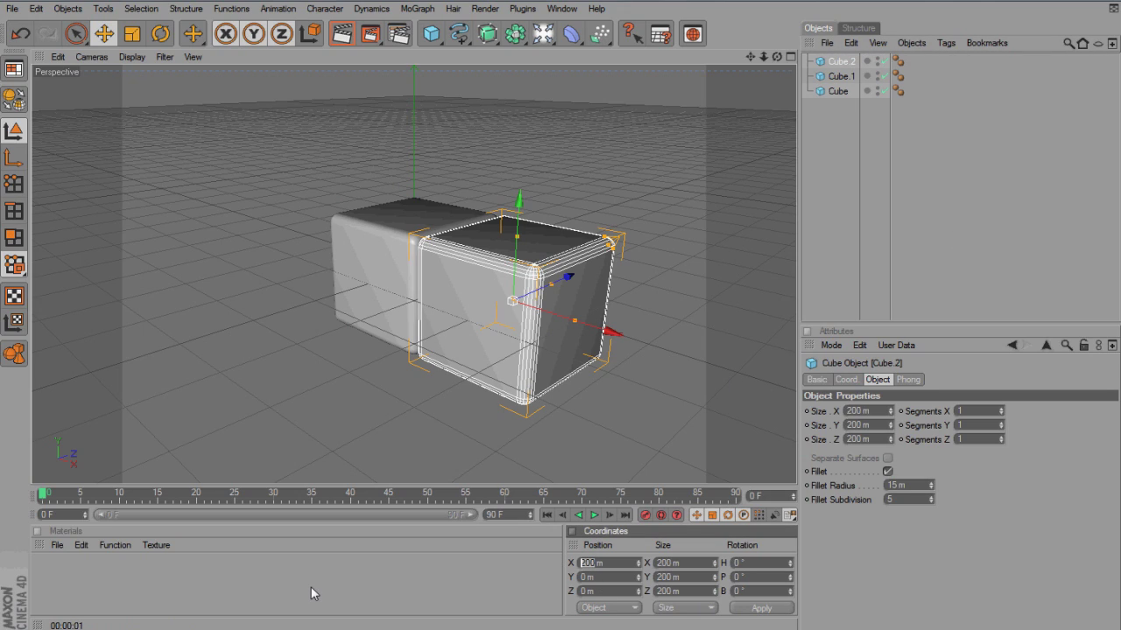
pyautogui.write('-')
pyautogui.press('Return')
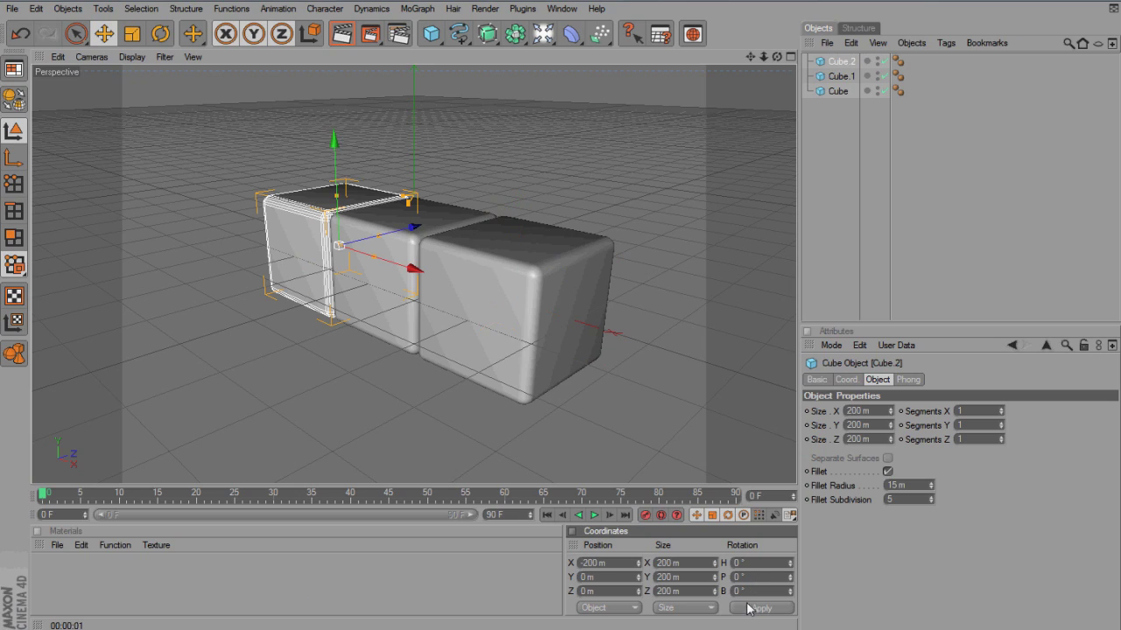
pyautogui.click(1048, 250)
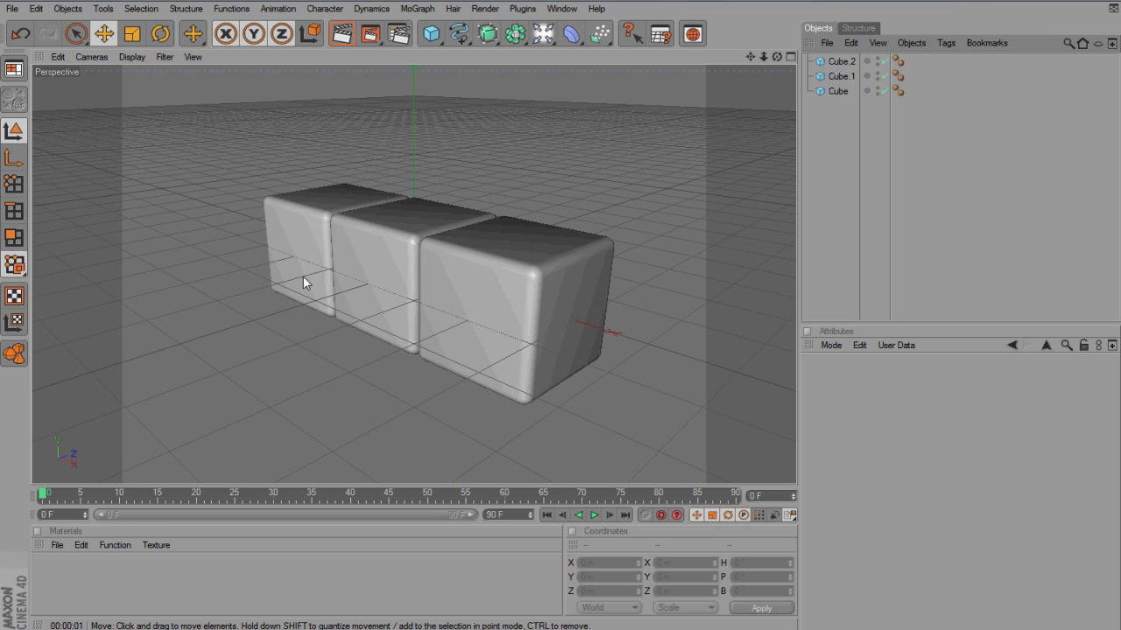
# Step: Duplicate Cube.2 and set the copy's Y position to 200 m, stacking it on the row's end
pyautogui.click(831, 62)
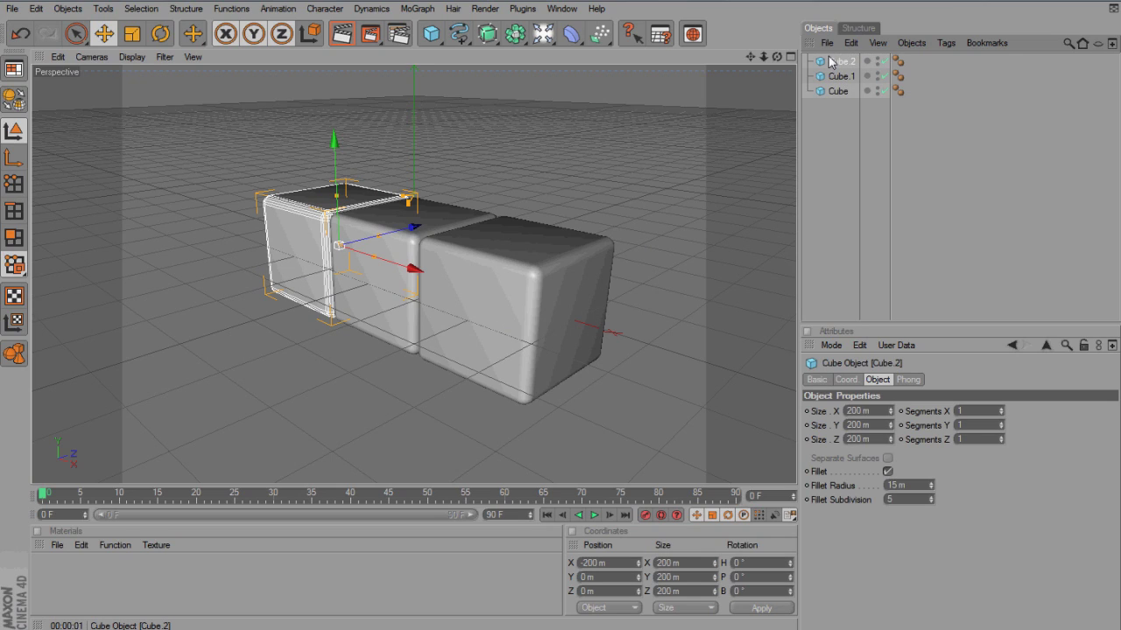
pyautogui.hotkey('ctrl', 'c')
pyautogui.hotkey('ctrl', 'v')
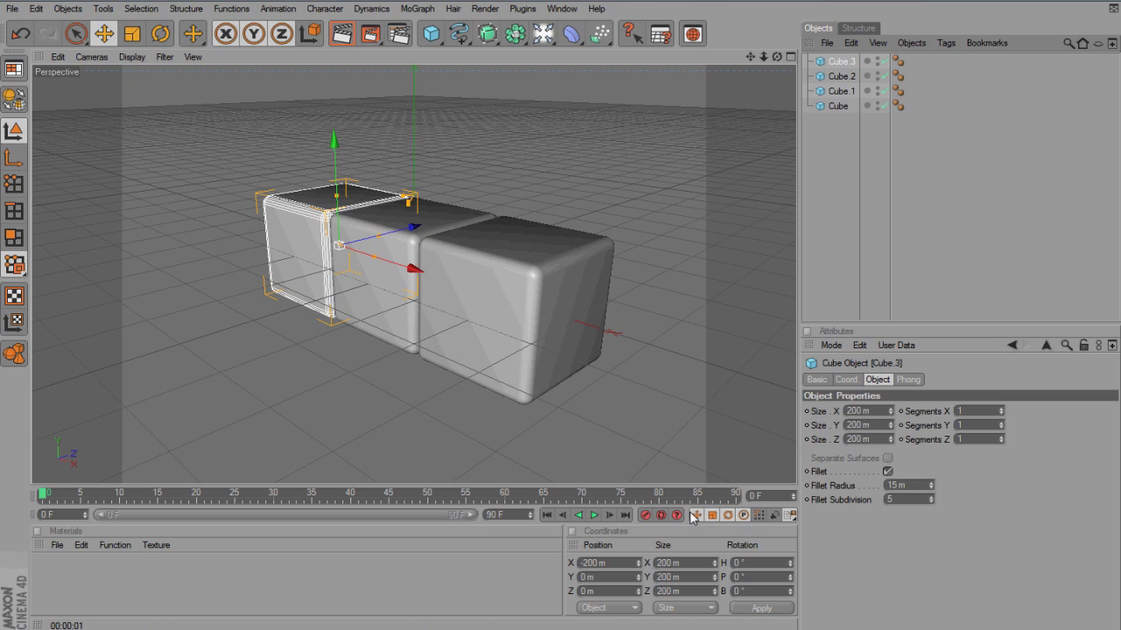
pyautogui.click(580, 577)
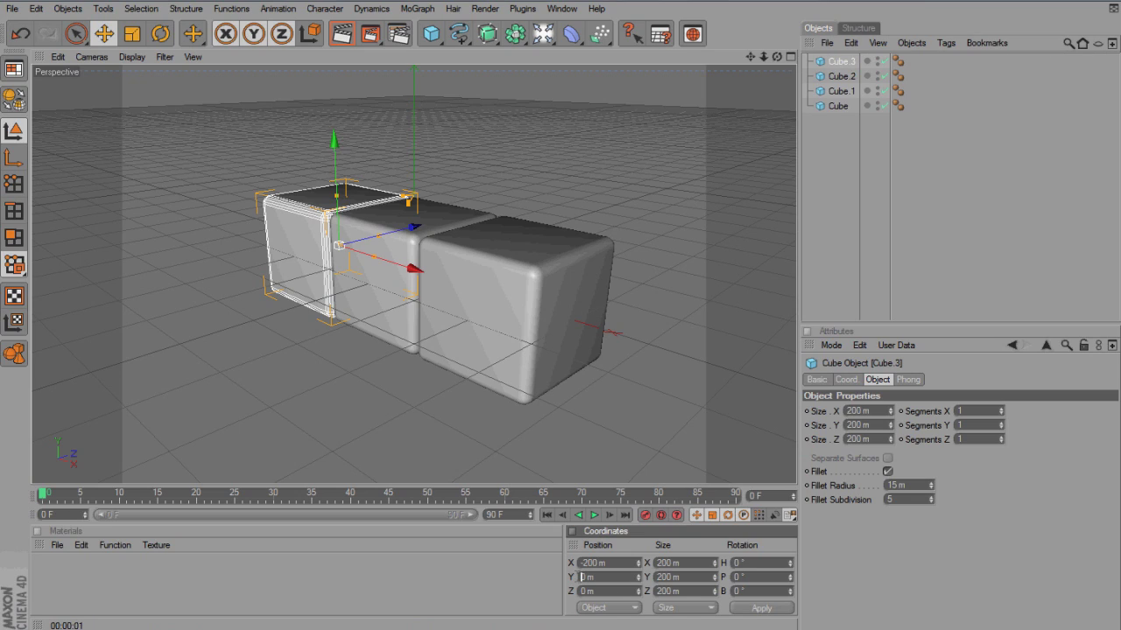
pyautogui.write('200')
pyautogui.press('Return')
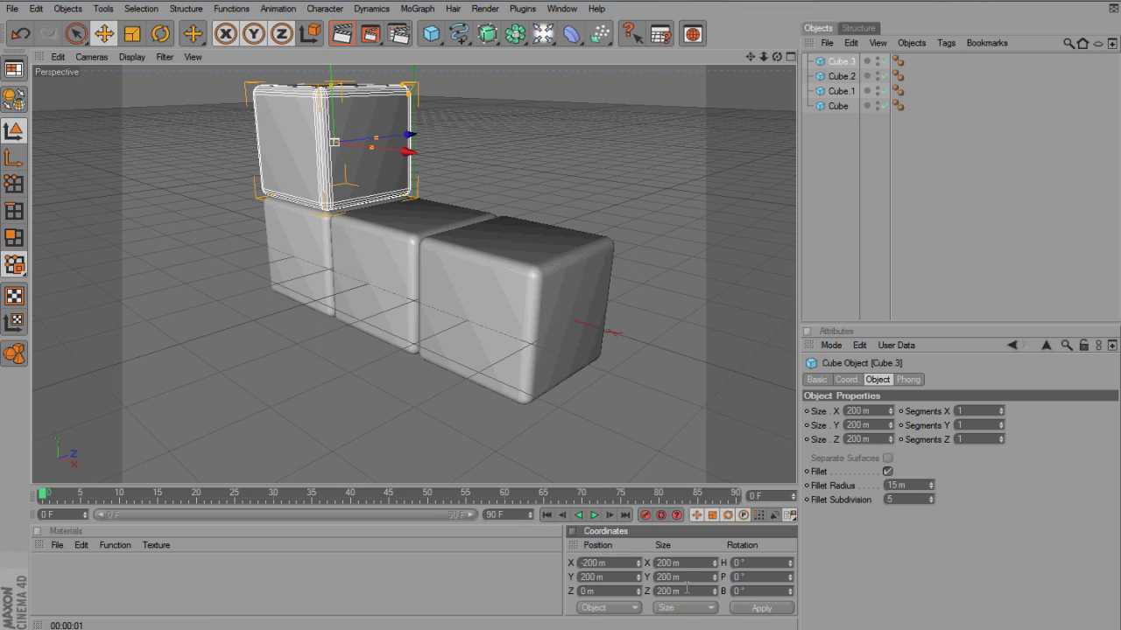
pyautogui.click(809, 396)
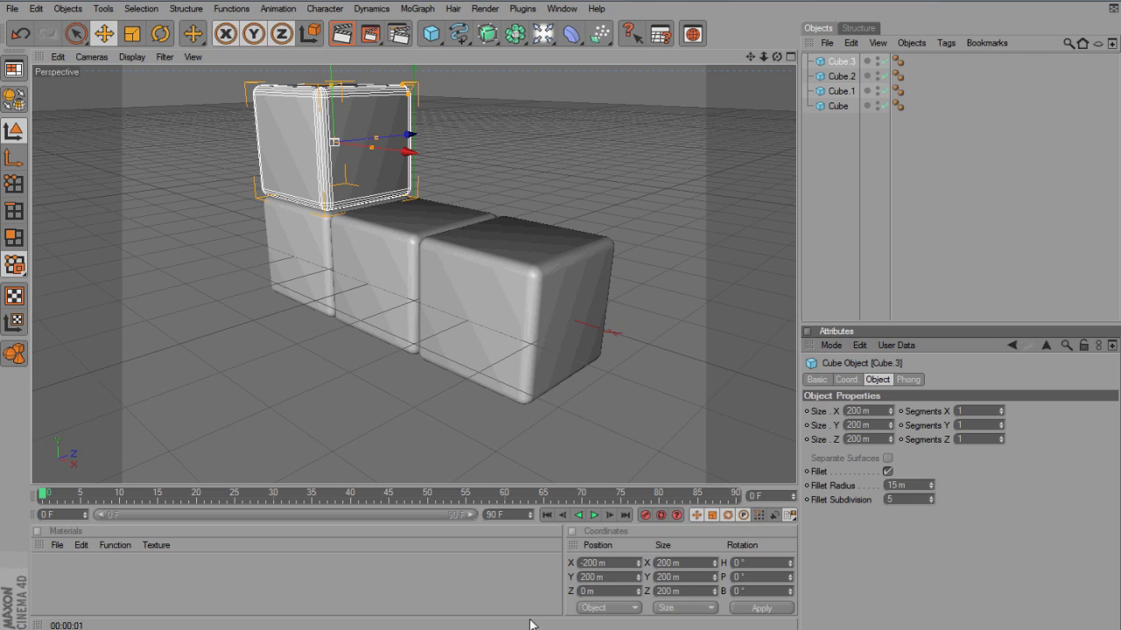
pyautogui.moveTo(597, 563); pyautogui.dragTo(479, 553)
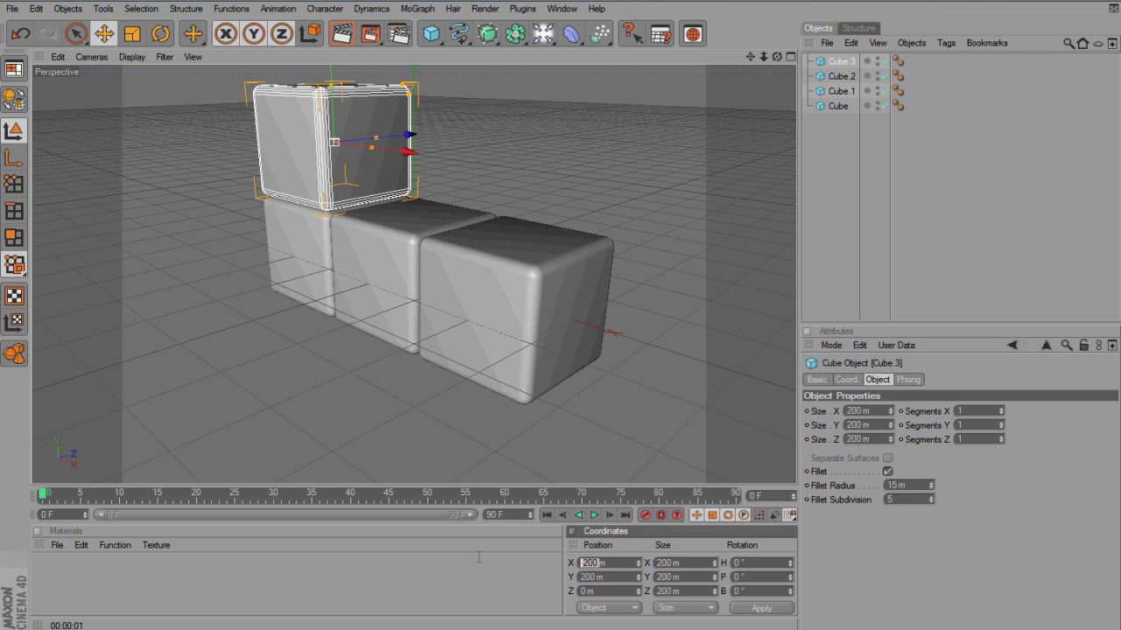
pyautogui.write('0')
pyautogui.click(774, 607)
pyautogui.hotkey('ctrl', 'z')
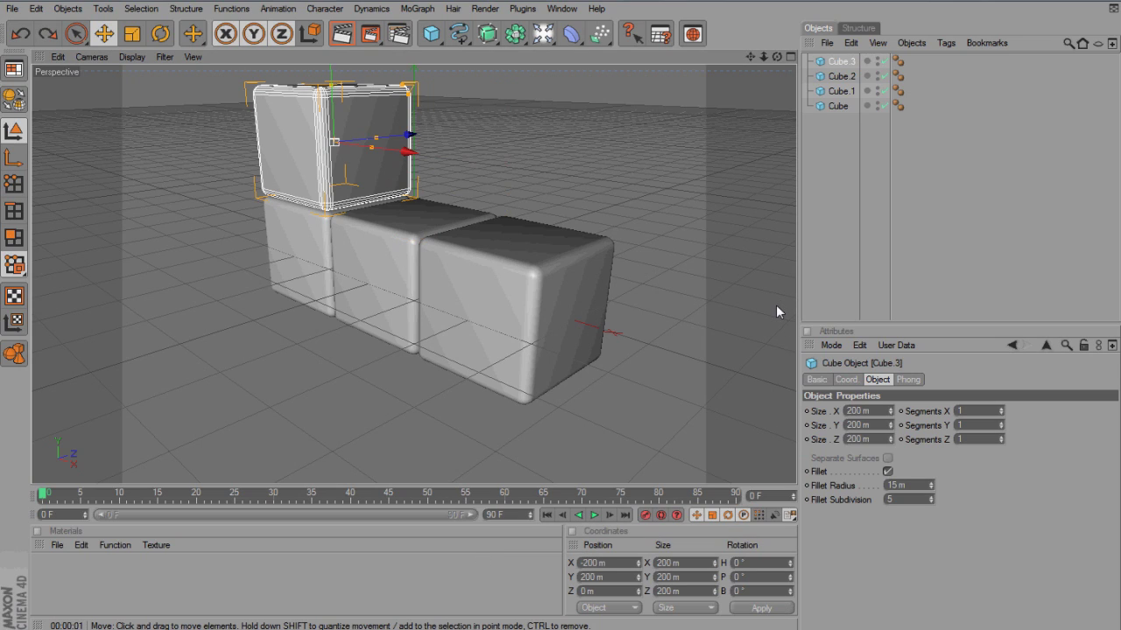
# Step: Duplicate the stacked cube and set the copy's Y position to 0 m
pyautogui.hotkey('ctrl', 'c')
pyautogui.hotkey('ctrl', 'v')
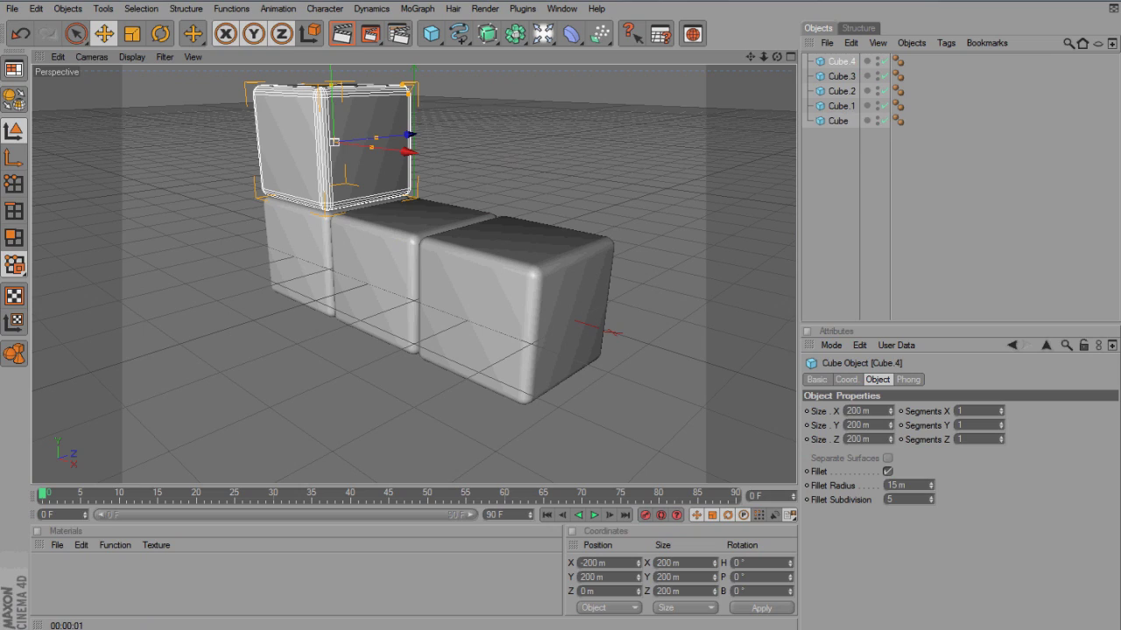
pyautogui.doubleClick(591, 577)
pyautogui.write('0')
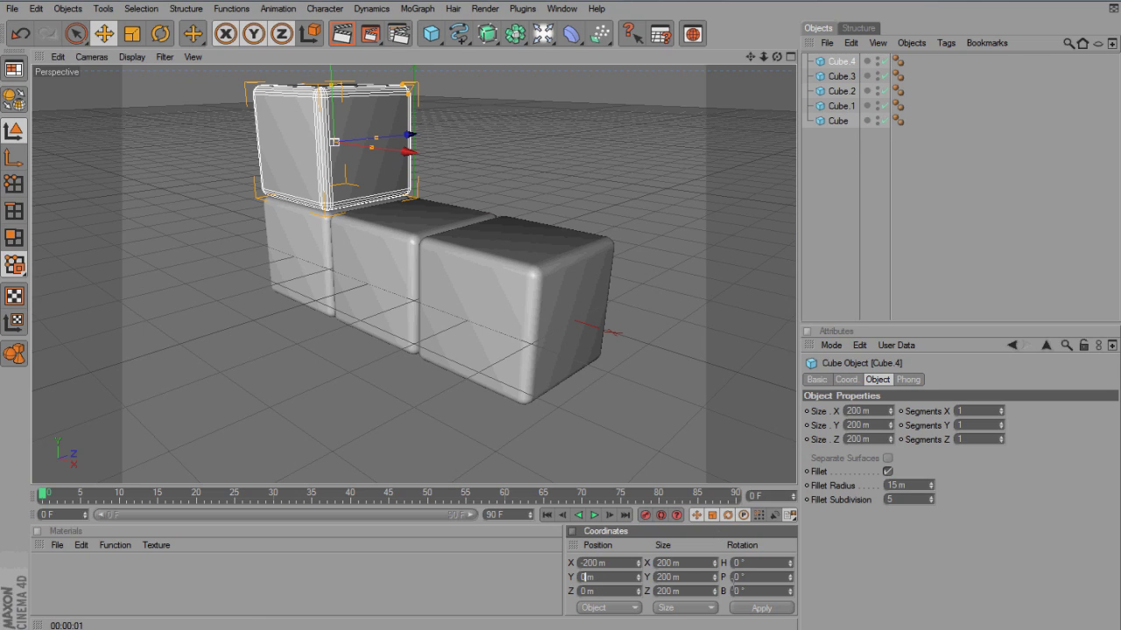
pyautogui.click(749, 609)
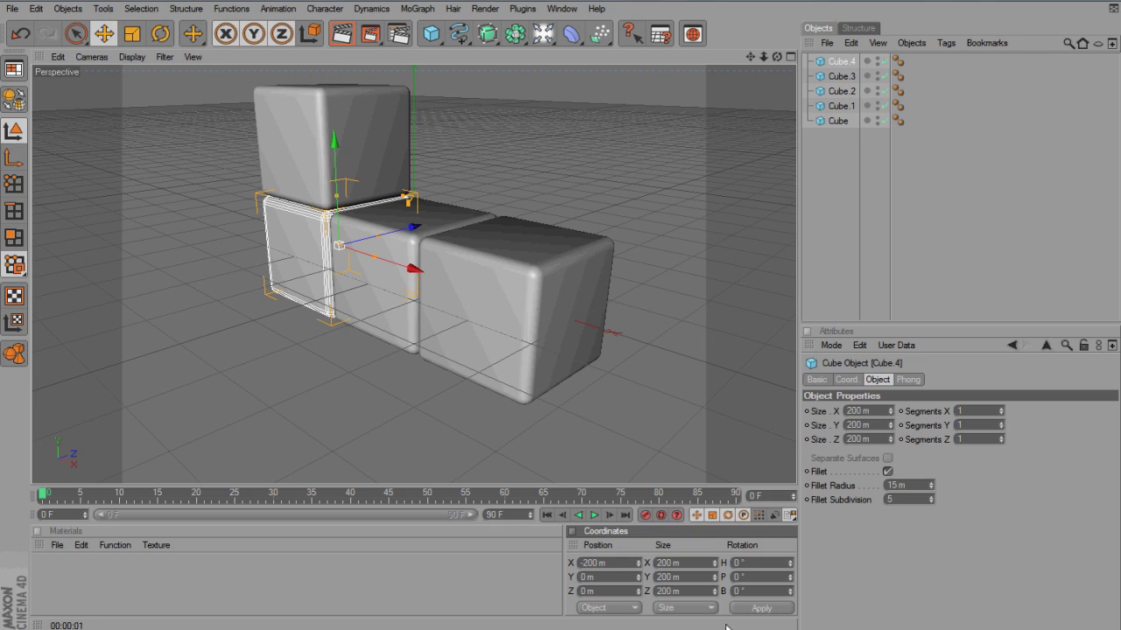
# Step: Set the copied cube's Y position to 200 m, keeping X at -200 m
pyautogui.click(584, 562)
pyautogui.write('-')
pyautogui.click(585, 577)
pyautogui.write('200')
pyautogui.press('BackSpace')
pyautogui.press('BackSpace')
pyautogui.press('BackSpace')
pyautogui.press('BackSpace')
pyautogui.write('2000')
pyautogui.press('BackSpace')
pyautogui.click(784, 612)
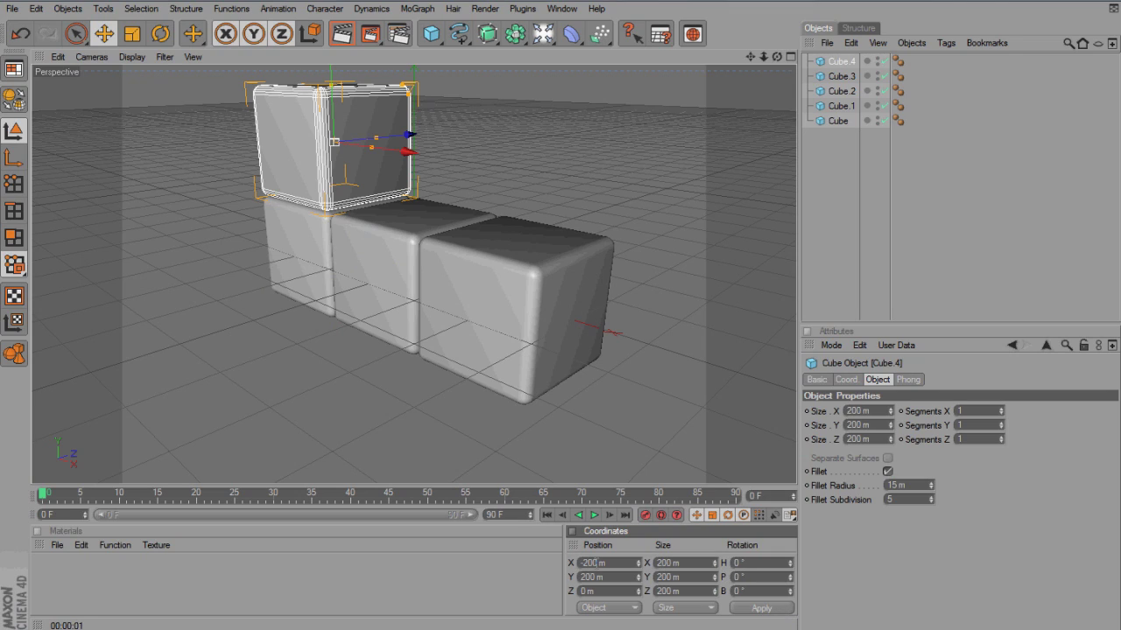
# Step: Set Cube.4's X position to 0 m so it sits above the middle cube
pyautogui.moveTo(598, 563); pyautogui.dragTo(349, 562)
pyautogui.write('0')
pyautogui.click(740, 610)
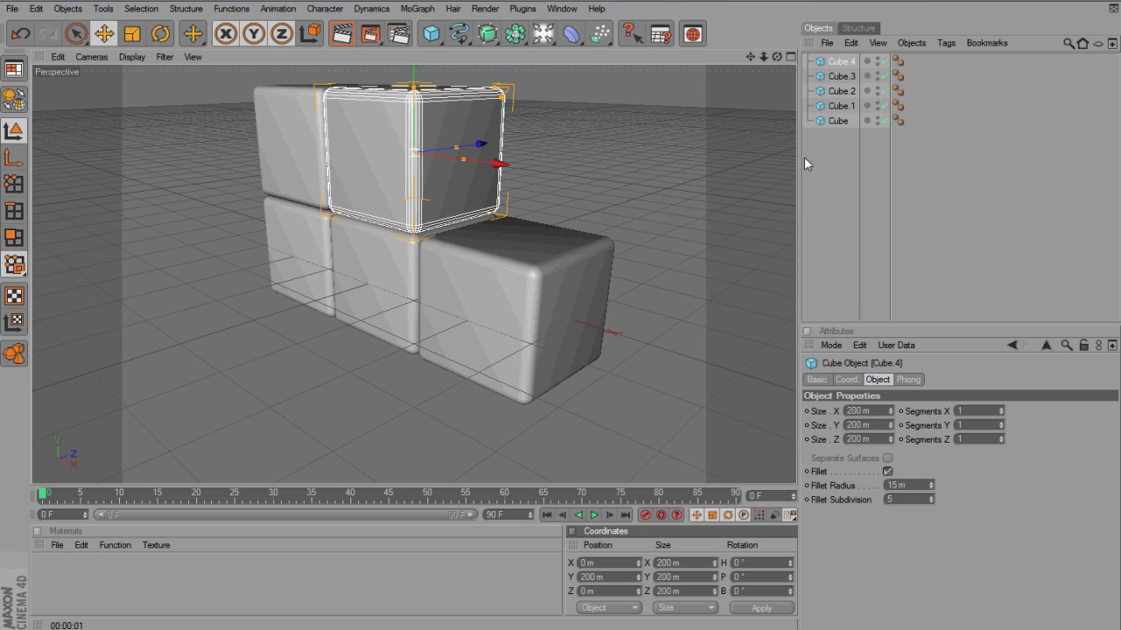
# Step: Duplicate the upper middle cube and set the copy's X position to -200 m
pyautogui.hotkey('ctrl', 'c')
pyautogui.hotkey('ctrl', 'v')
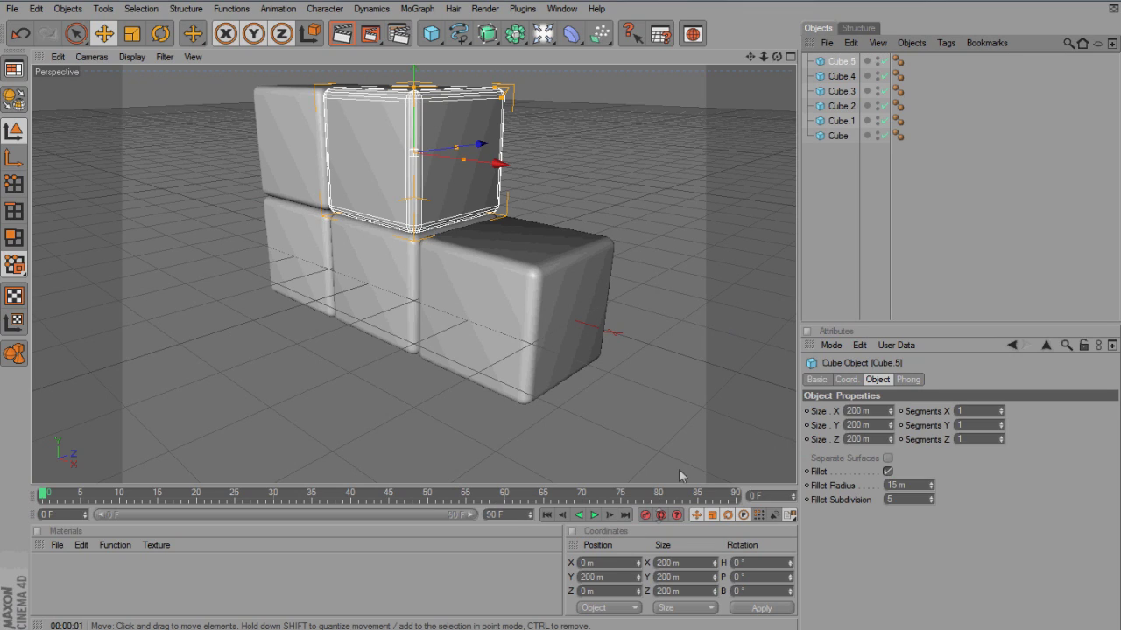
pyautogui.doubleClick(582, 563)
pyautogui.write('-200')
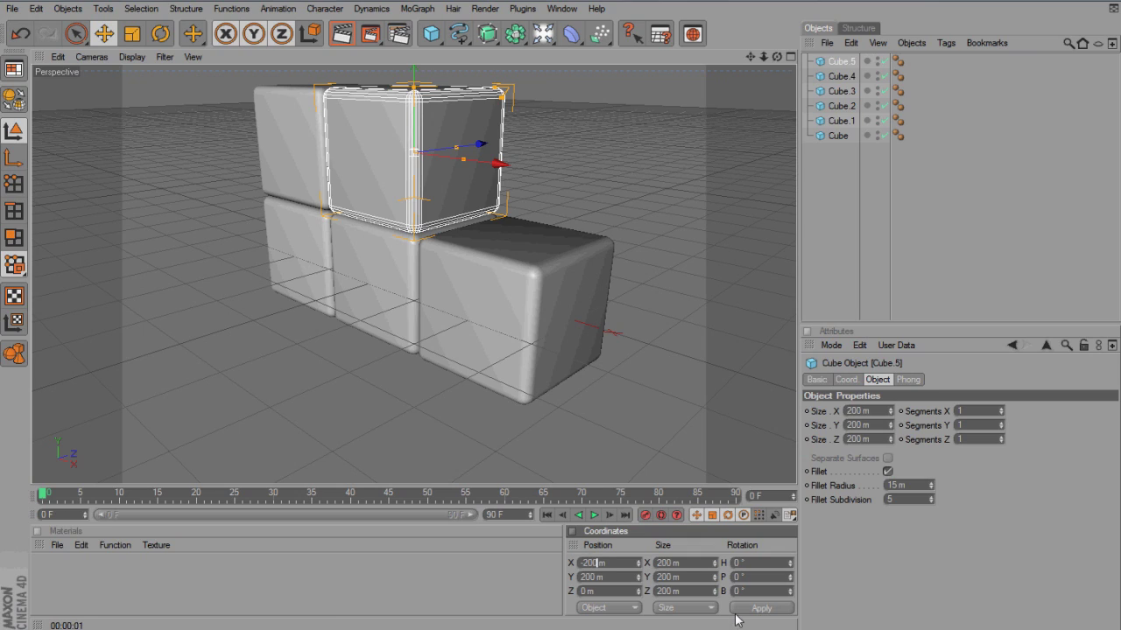
pyautogui.click(737, 613)
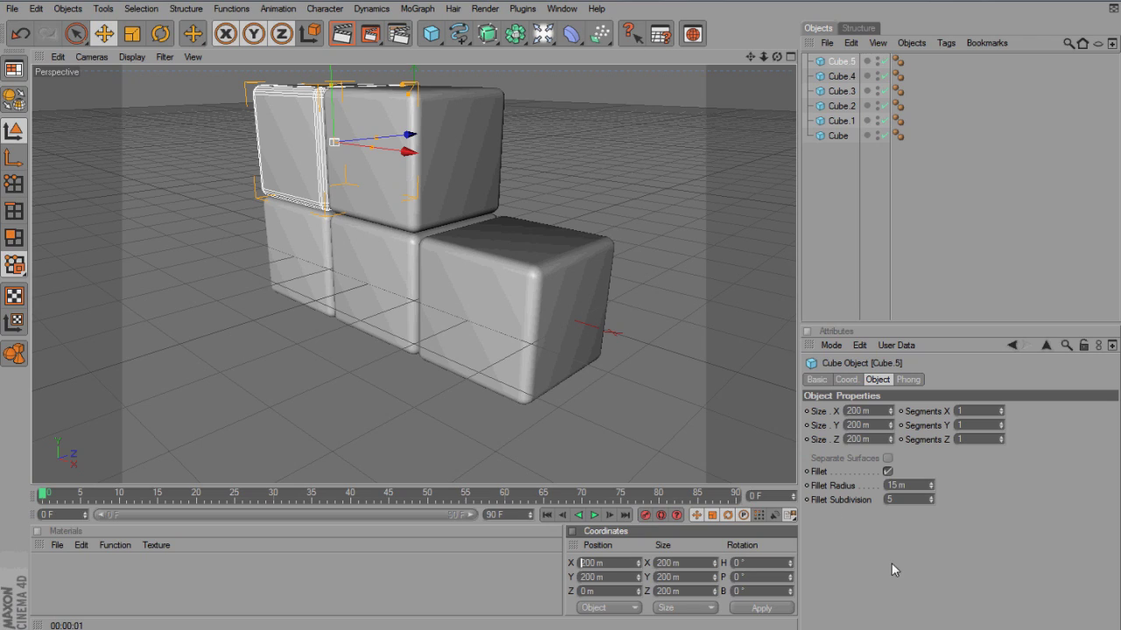
# Step: Apply 200 m as Cube.5's X position to complete the second row of cubes, and deselect it
pyautogui.click(736, 610)
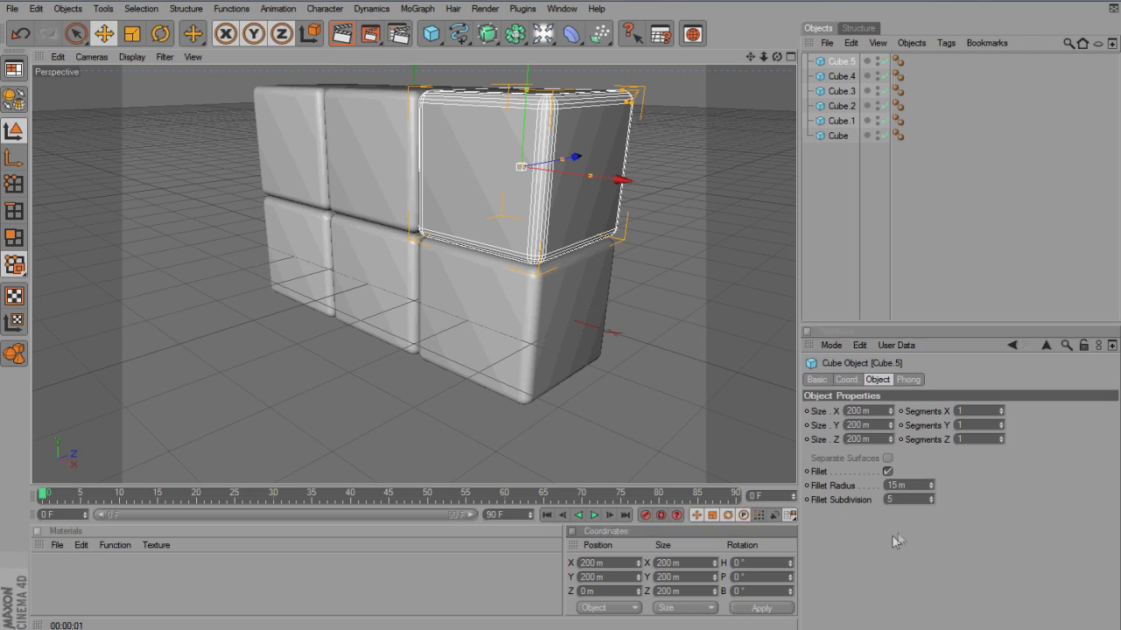
pyautogui.click(980, 263)
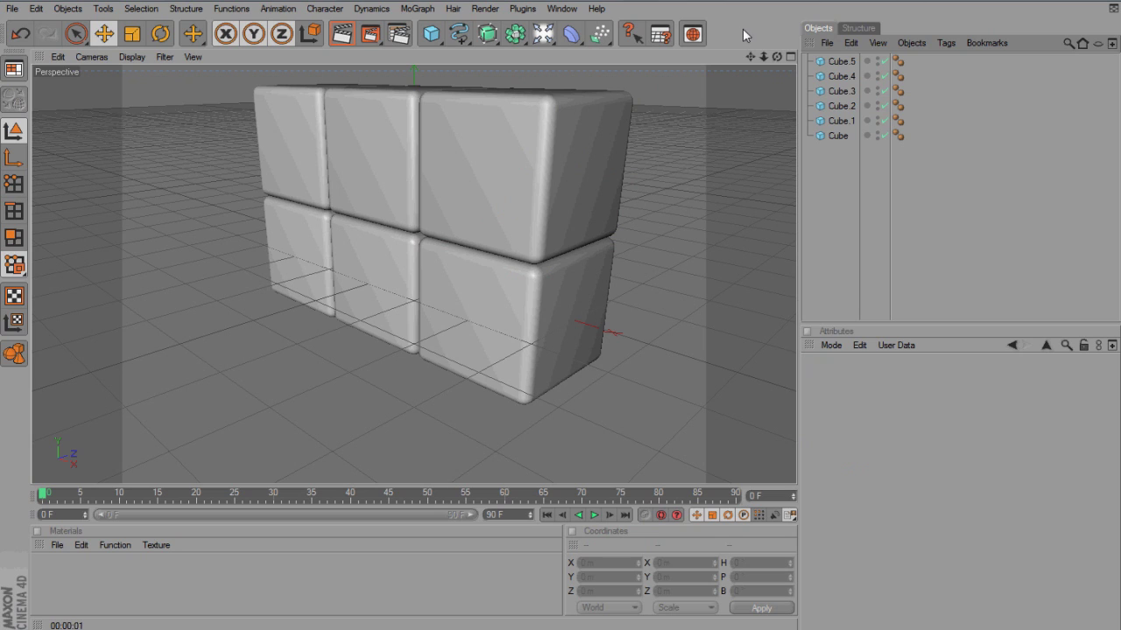
pyautogui.moveTo(752, 54); pyautogui.dragTo(560, 313)
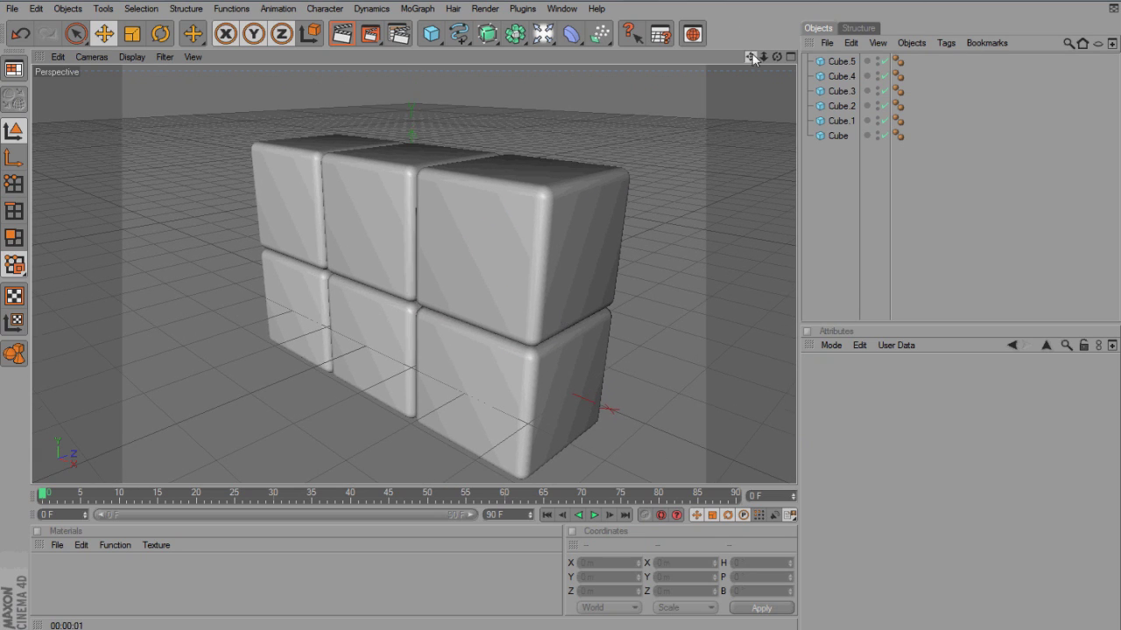
# Step: Duplicate Cube.5 and set the copy's Y position to 400 m to start the third row
pyautogui.click(838, 62)
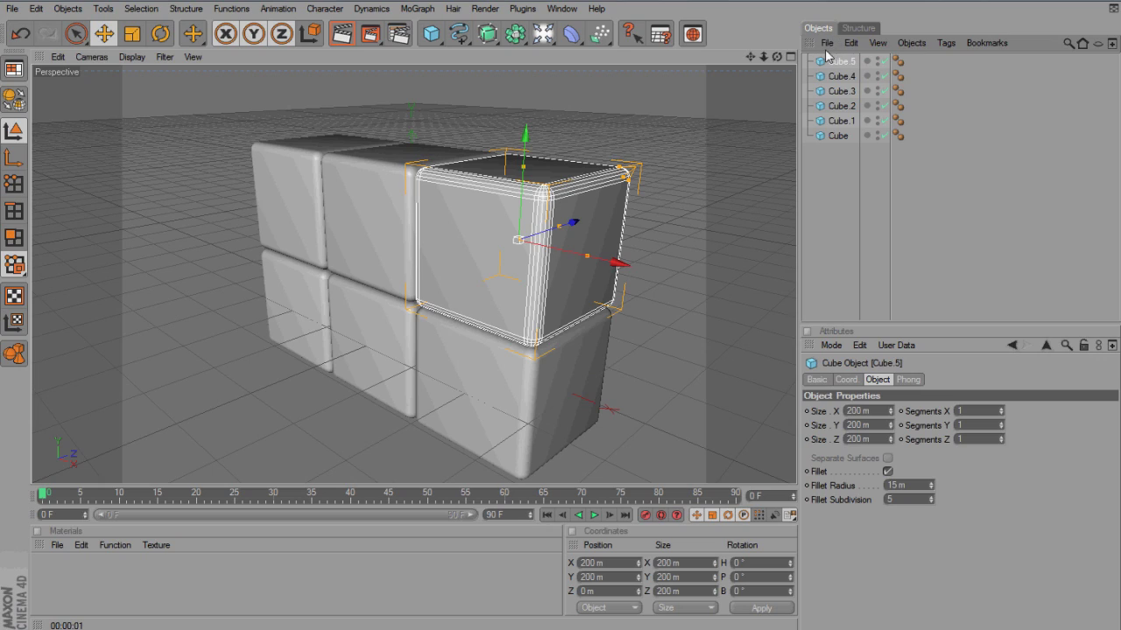
pyautogui.hotkey('ctrl', 'c')
pyautogui.hotkey('ctrl', 'v')
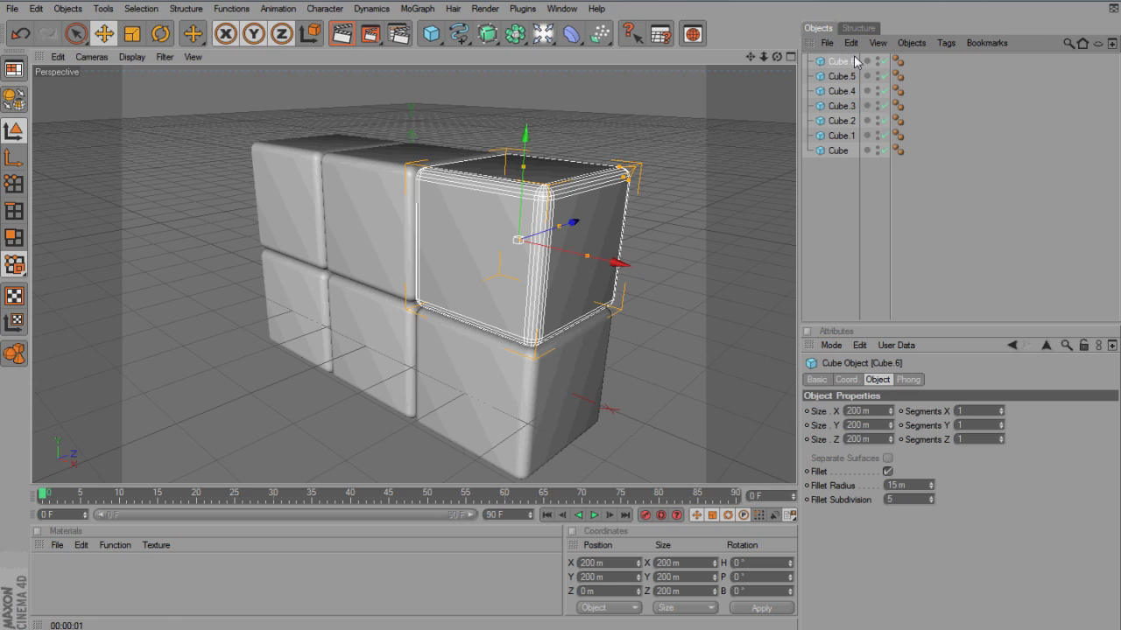
pyautogui.moveTo(595, 577); pyautogui.dragTo(478, 568)
pyautogui.write('400')
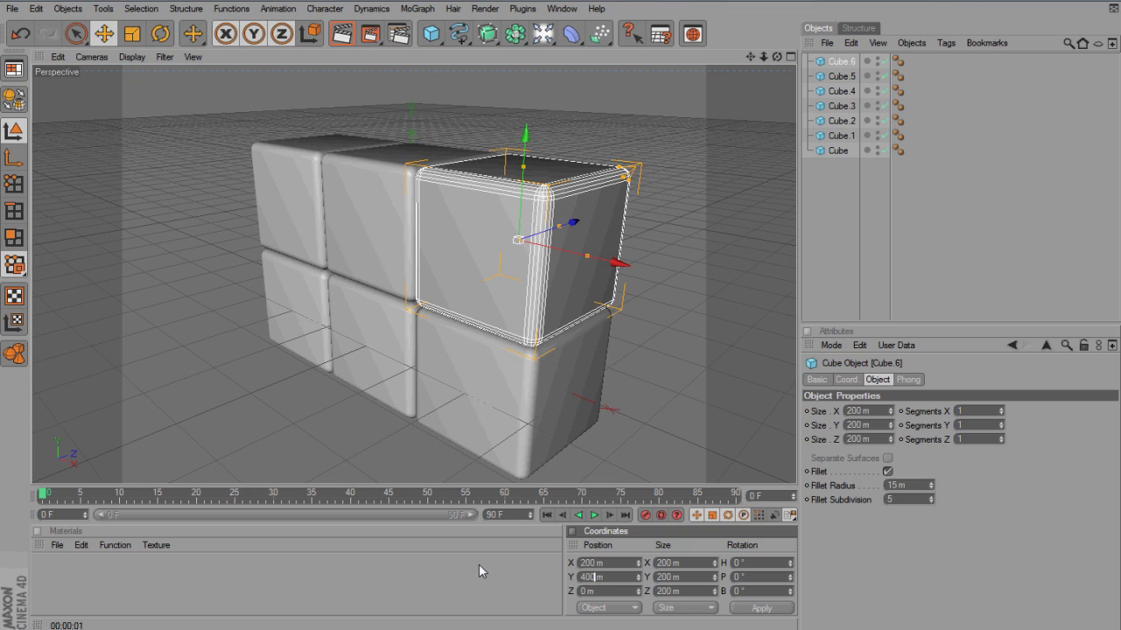
pyautogui.click(779, 608)
pyautogui.scroll(-2, 528, 168)
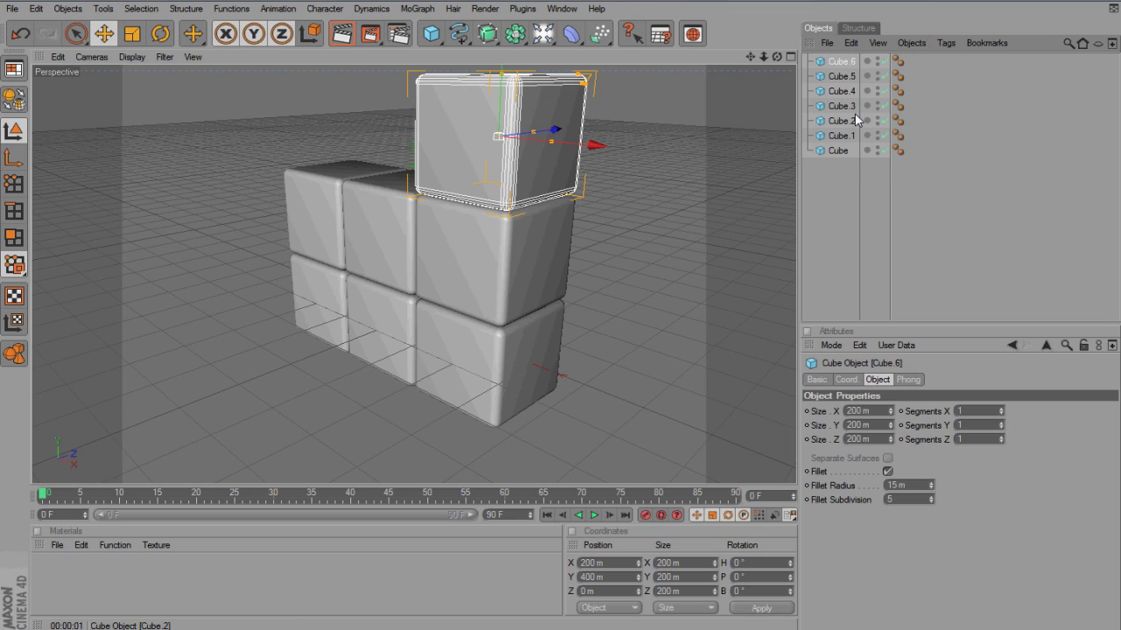
# Step: Duplicate the third-row cube and set the copy's X position to 0 m, keeping Y at 400 m
pyautogui.hotkey('ctrl', 'c')
pyautogui.hotkey('ctrl', 'v')
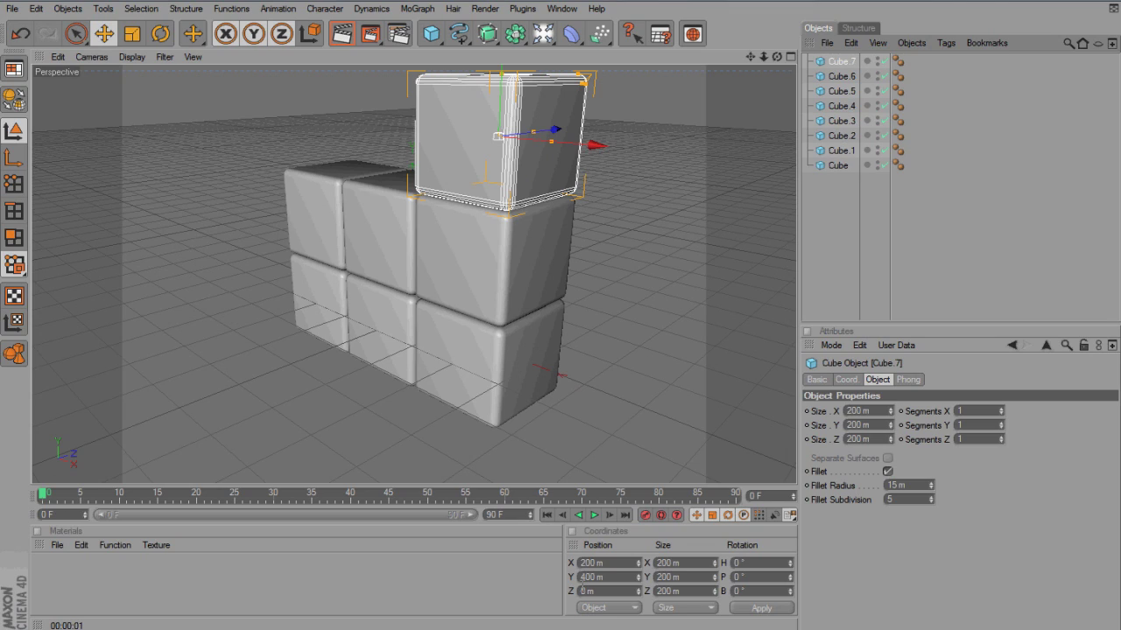
pyautogui.doubleClick(581, 577)
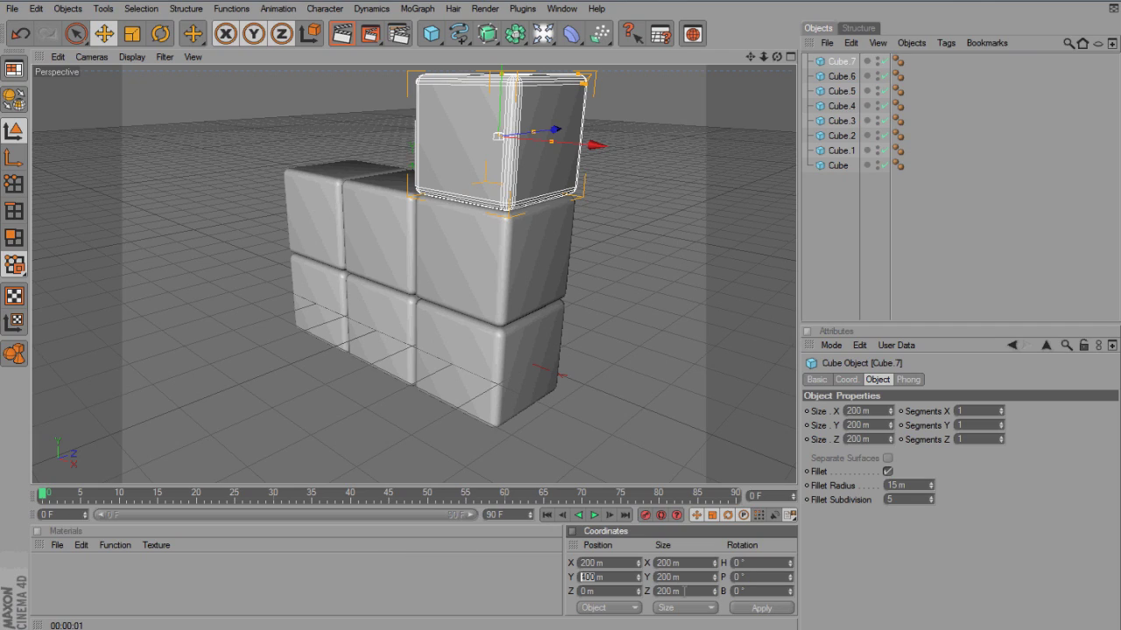
pyautogui.doubleClick(588, 563)
pyautogui.write('0')
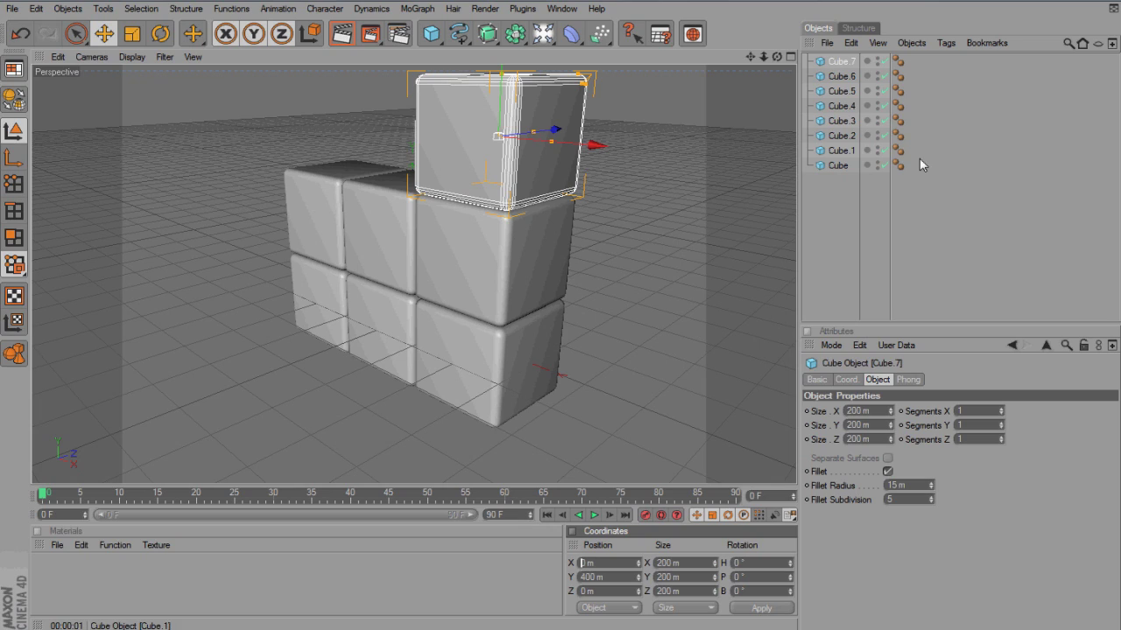
pyautogui.click(738, 612)
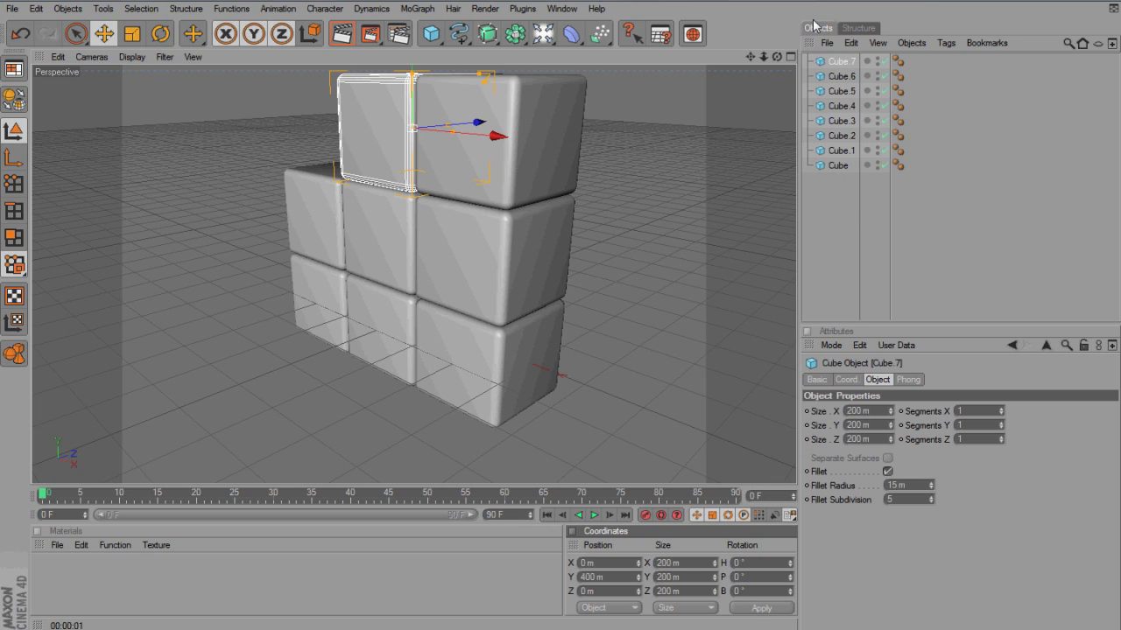
# Step: Duplicate the third row's middle cube, set the copy's X position to -200 m, and deselect it
pyautogui.hotkey('ctrl', 'v')
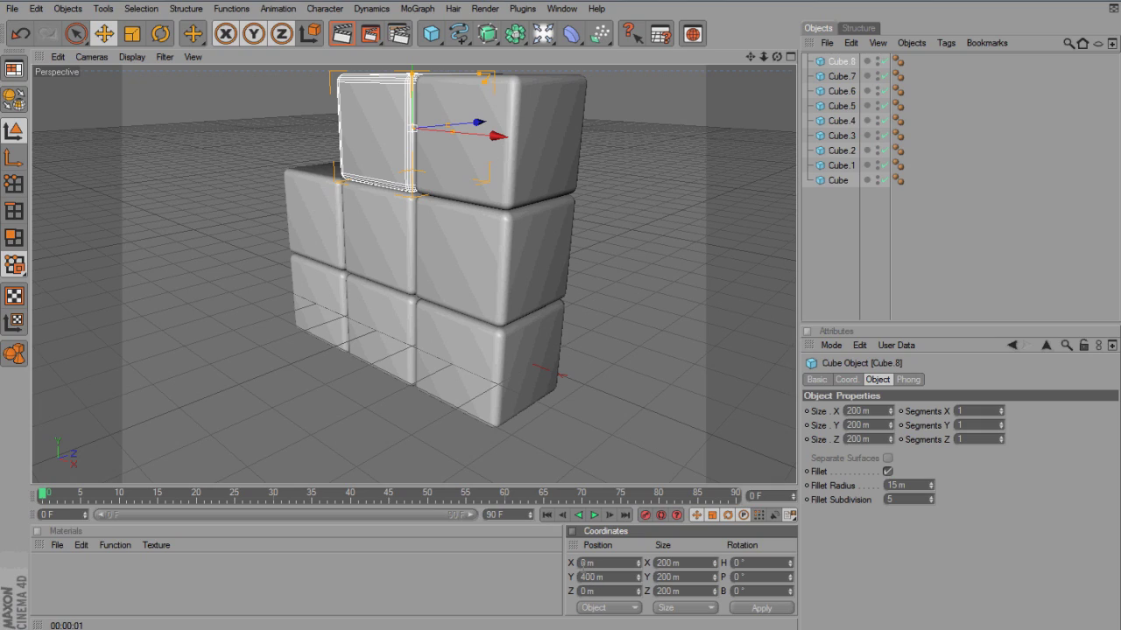
pyautogui.write('-200')
pyautogui.click(773, 608)
pyautogui.click(896, 313)
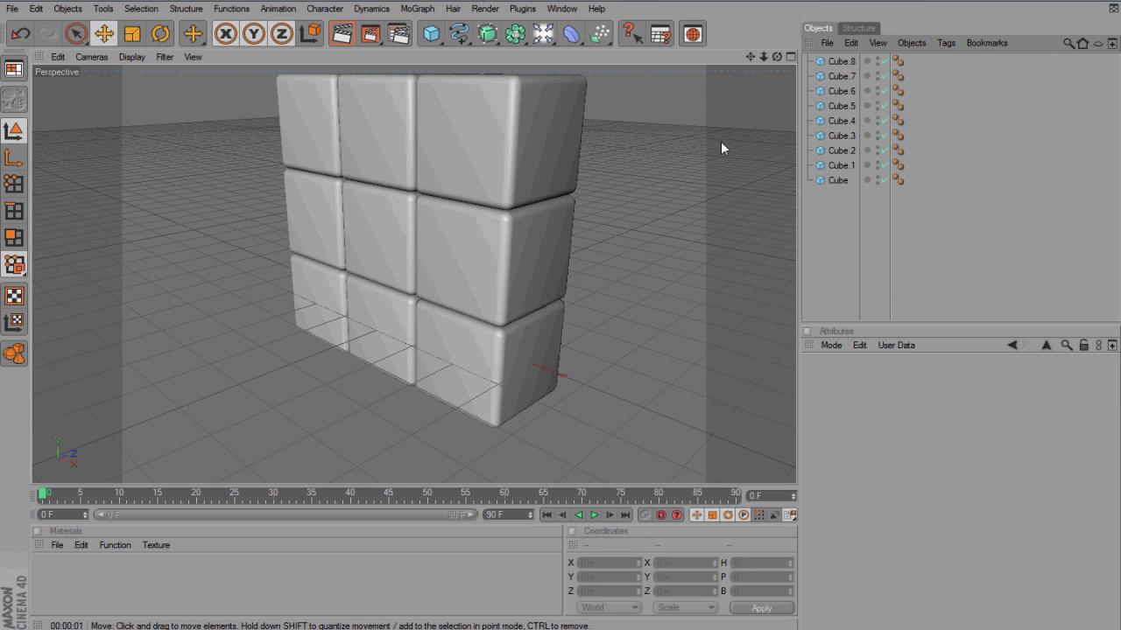
# Step: Select all nine cubes of the wall, from Cube to Cube.8, and duplicate them in place
pyautogui.moveTo(566, 312)
pyautogui.keyDown('alt'); pyautogui.mouseDown()
pyautogui.moveTo(610, 312)
pyautogui.moveTo(560, 315)
pyautogui.moveTo(513, 353)
pyautogui.moveTo(561, 310)
pyautogui.mouseUp(); pyautogui.keyUp('alt')
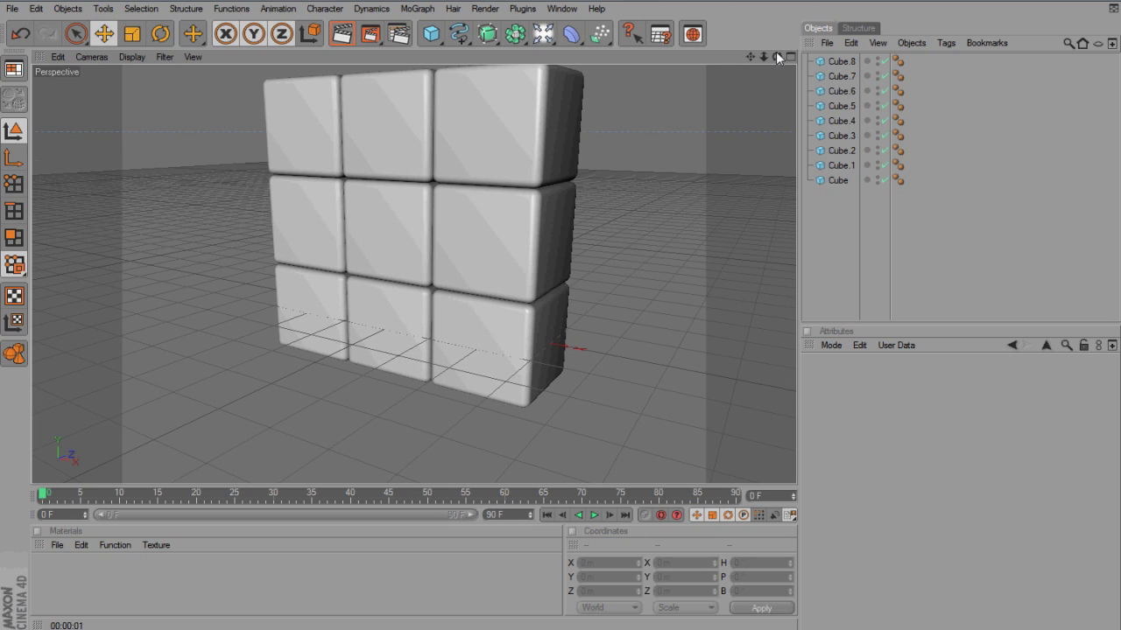
pyautogui.moveTo(846, 58); pyautogui.dragTo(843, 108)
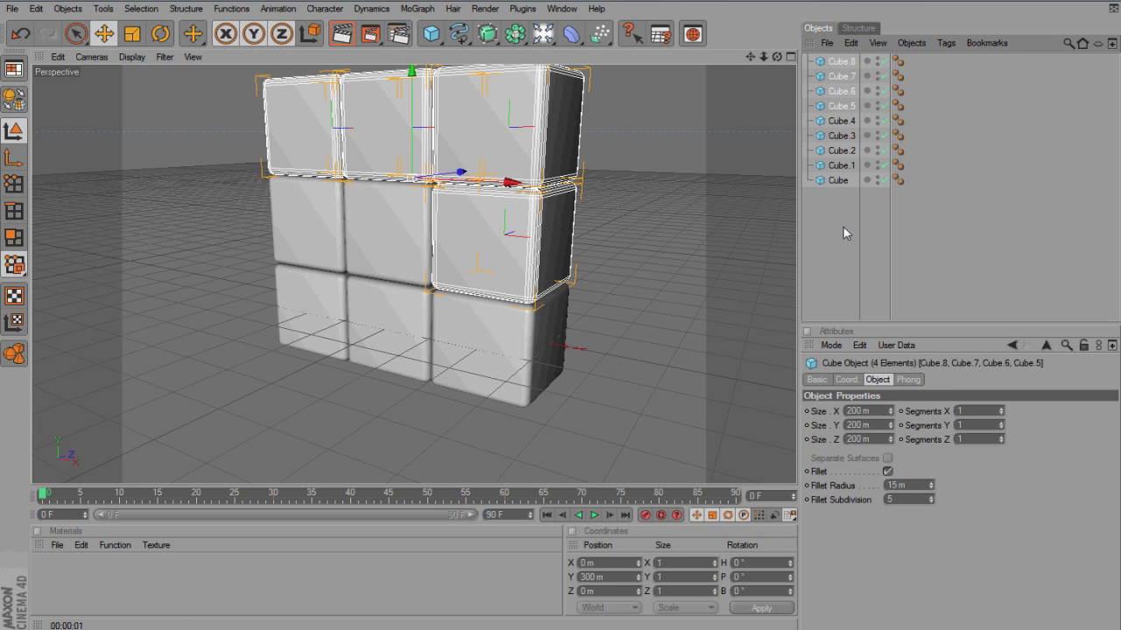
pyautogui.keyDown('shift'); pyautogui.click(840, 182); pyautogui.keyUp('shift')
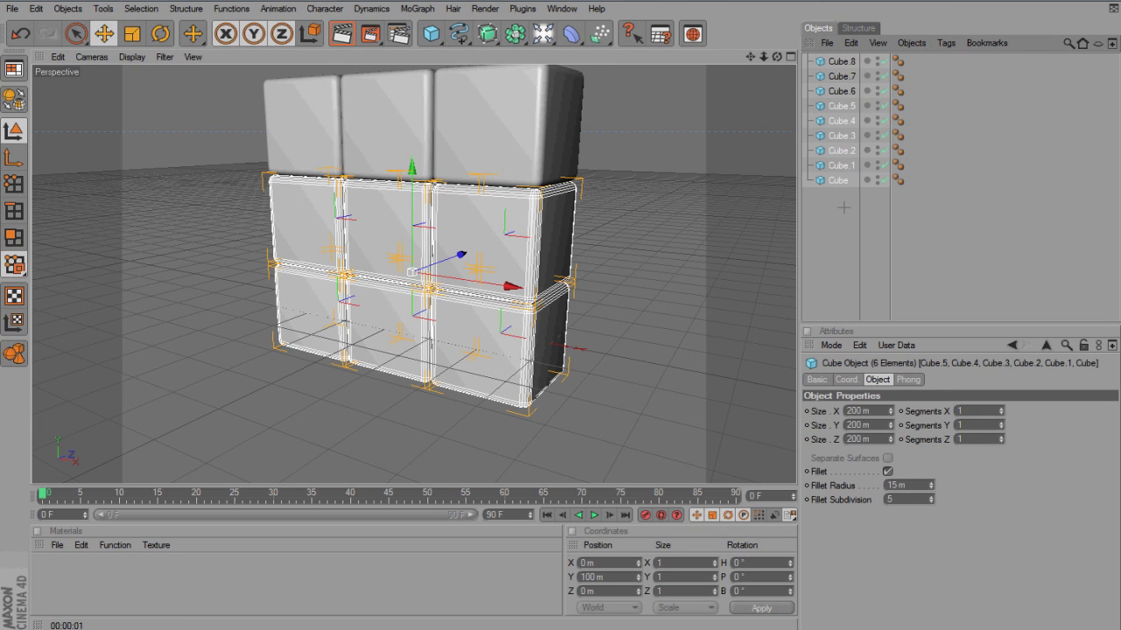
pyautogui.click(842, 204)
pyautogui.click(839, 181)
pyautogui.keyDown('shift'); pyautogui.click(842, 61); pyautogui.keyUp('shift')
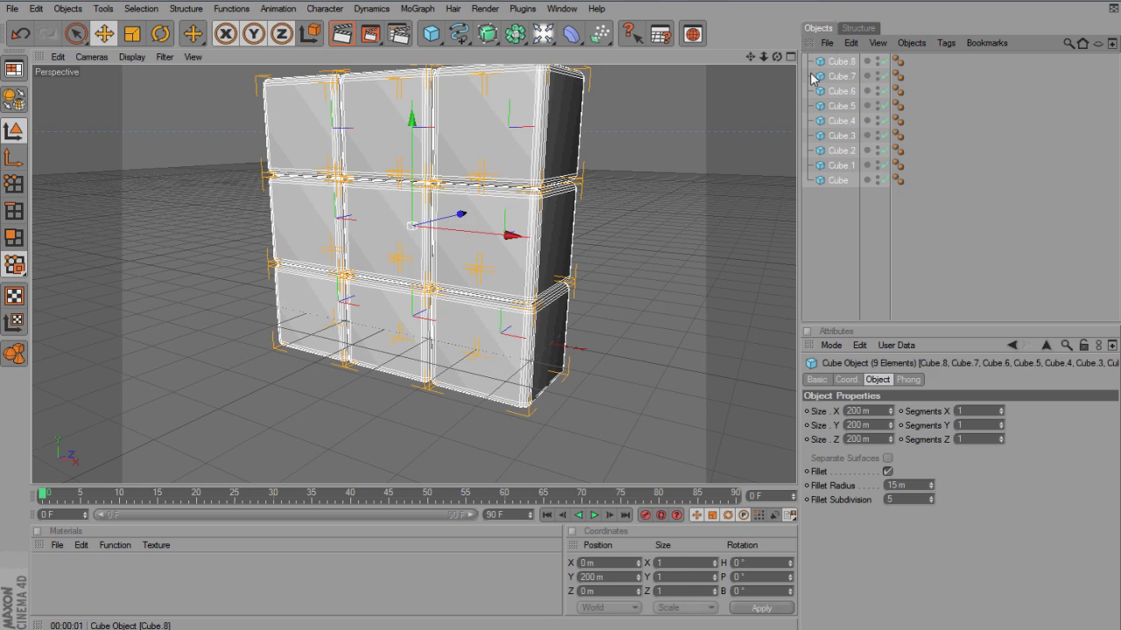
pyautogui.moveTo(776, 56); pyautogui.dragTo(753, 58)
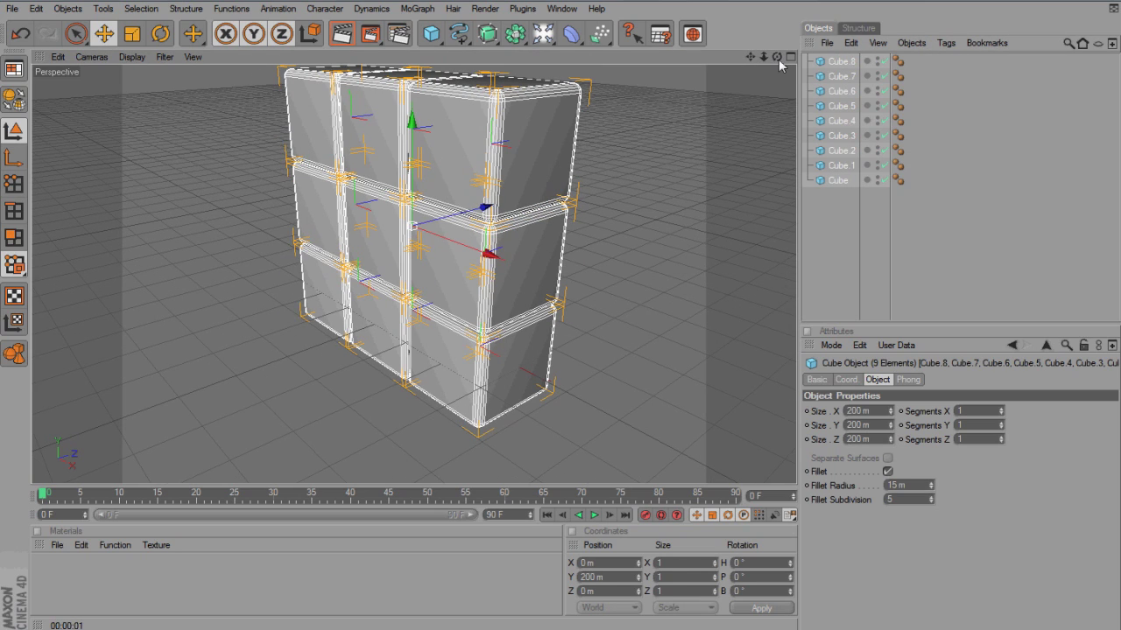
pyautogui.click(851, 43)
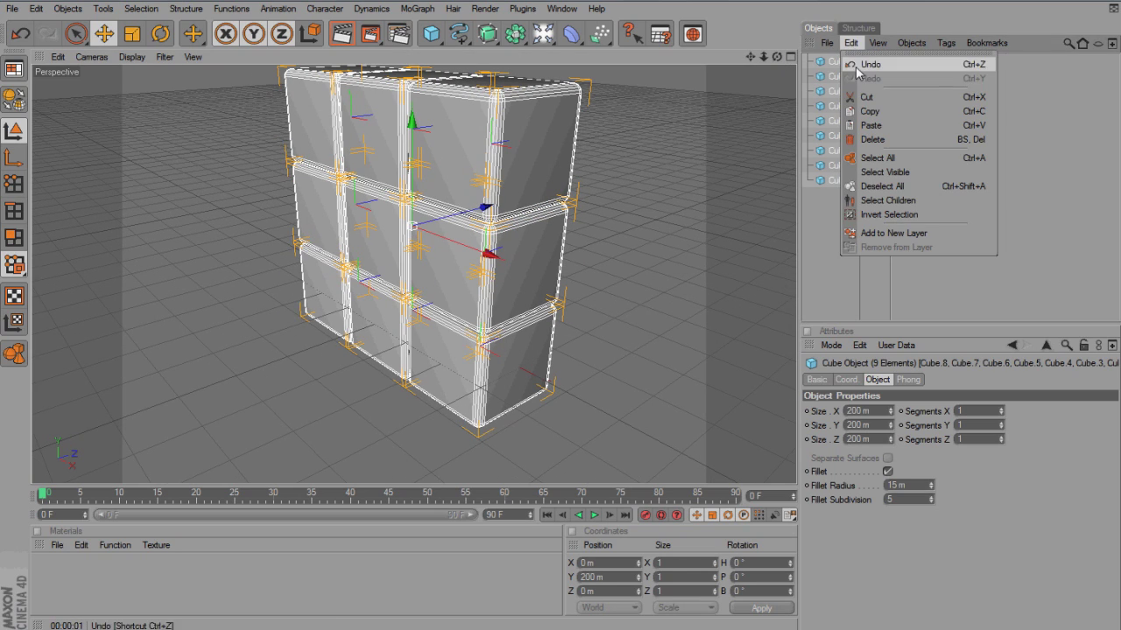
pyautogui.click(865, 111)
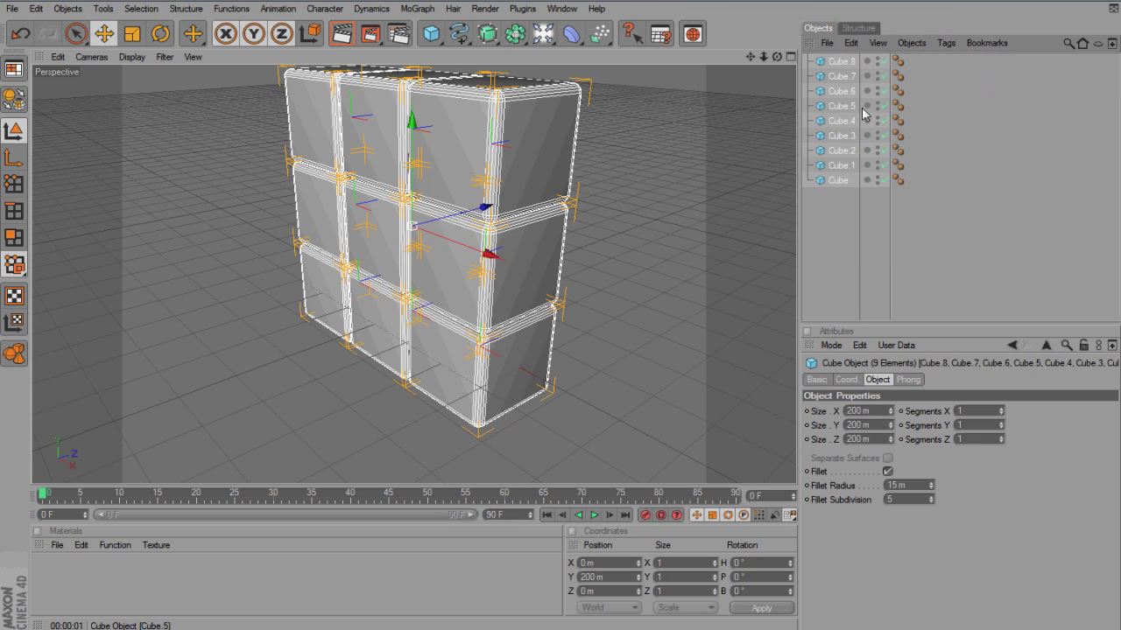
pyautogui.click(851, 43)
pyautogui.click(870, 125)
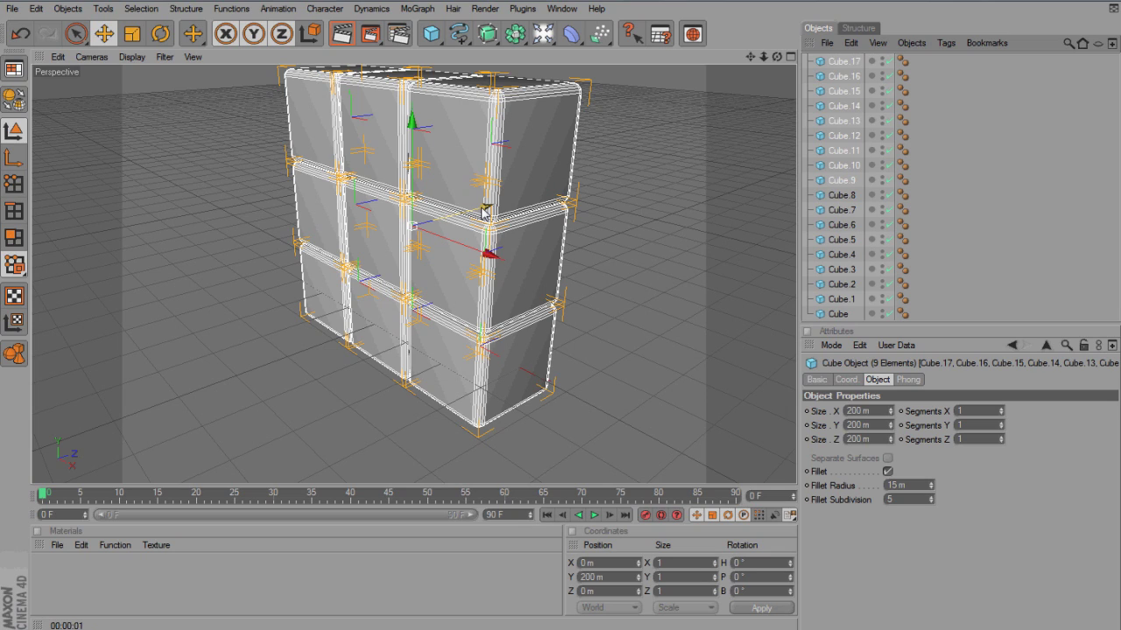
# Step: Move the nine copied cubes forward along Z and set their Z position to -200 m
pyautogui.moveTo(484, 212)
pyautogui.mouseDown()
pyautogui.moveTo(561, 316)
pyautogui.moveTo(483, 218)
pyautogui.mouseUp()
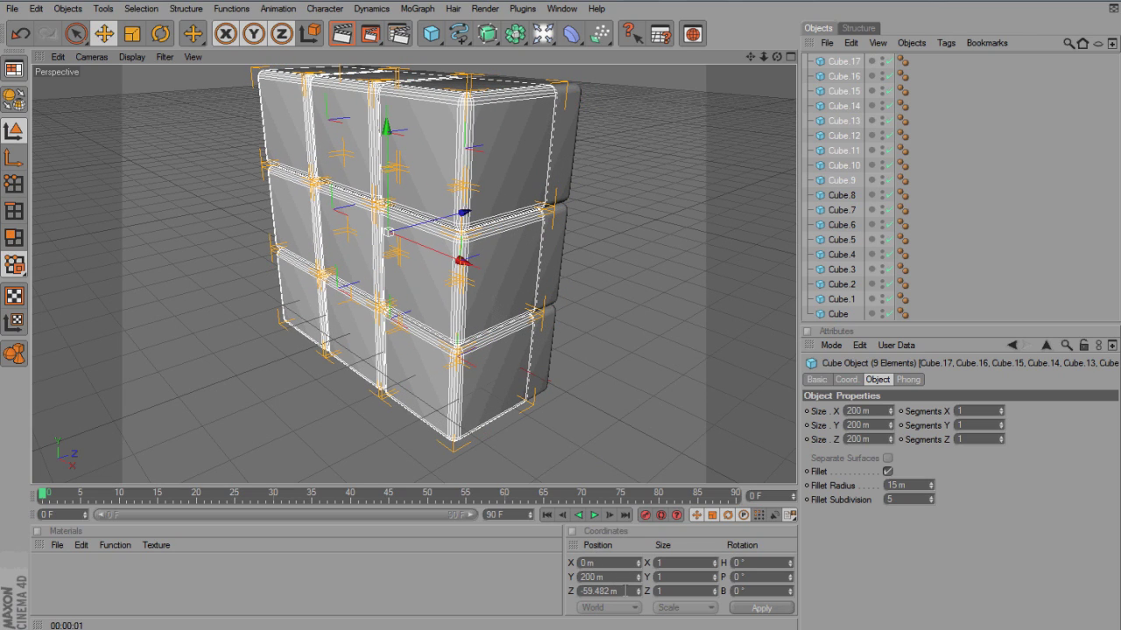
pyautogui.doubleClick(611, 591)
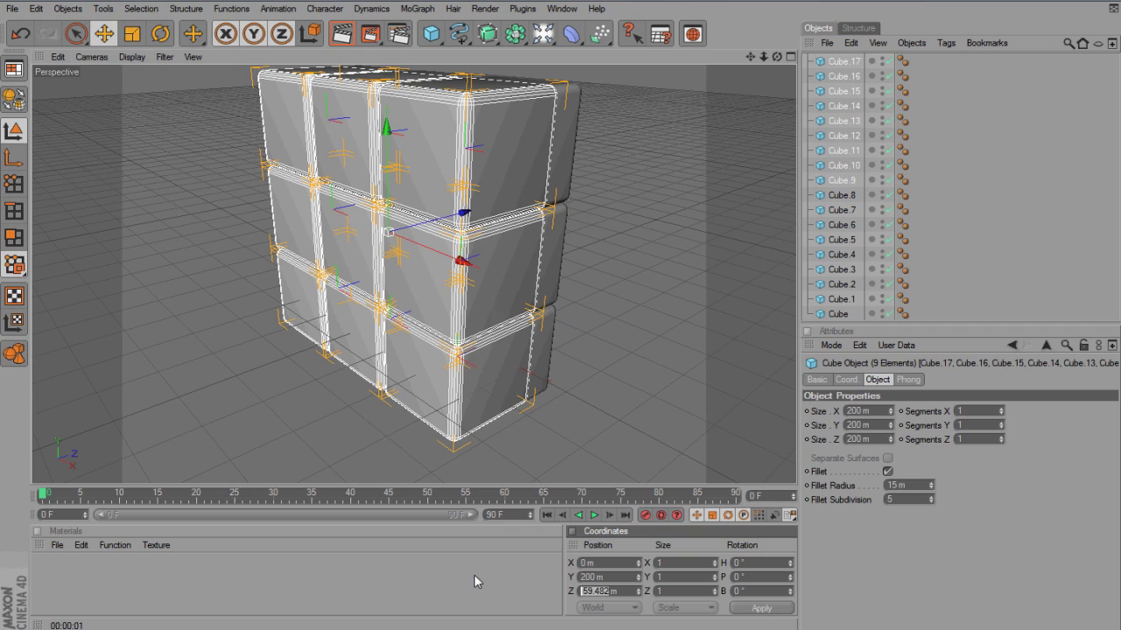
pyautogui.write('-200')
pyautogui.click(751, 610)
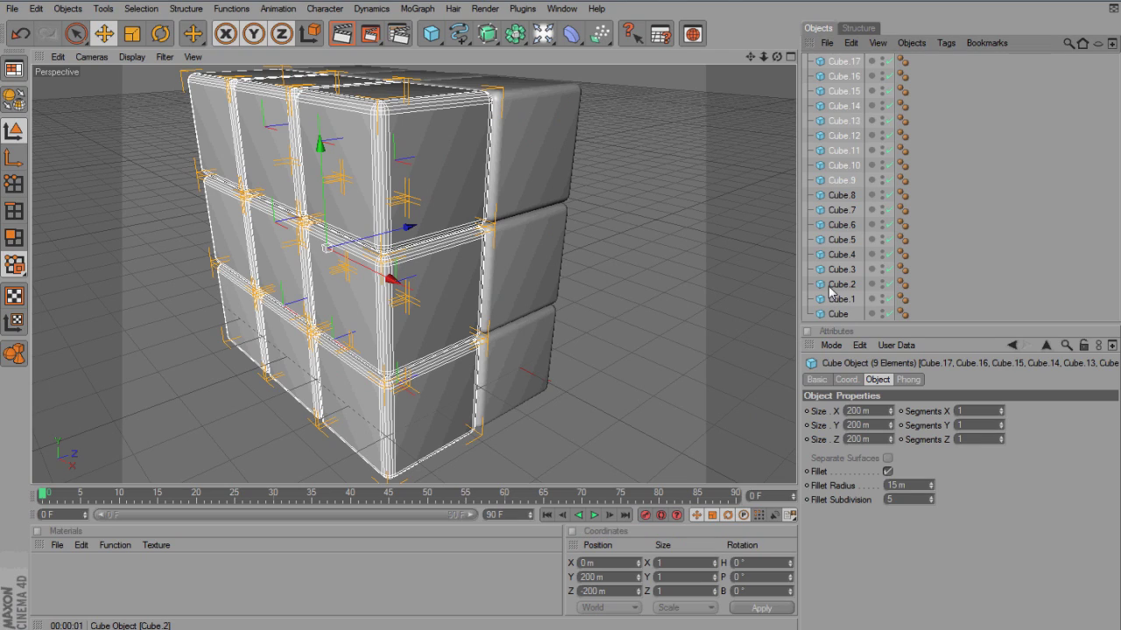
# Step: Duplicate the second layer of nine cubes, set the copies' Z position to -400 m, and deselect them
pyautogui.hotkey('ctrl', 'c')
pyautogui.hotkey('ctrl', 'v')
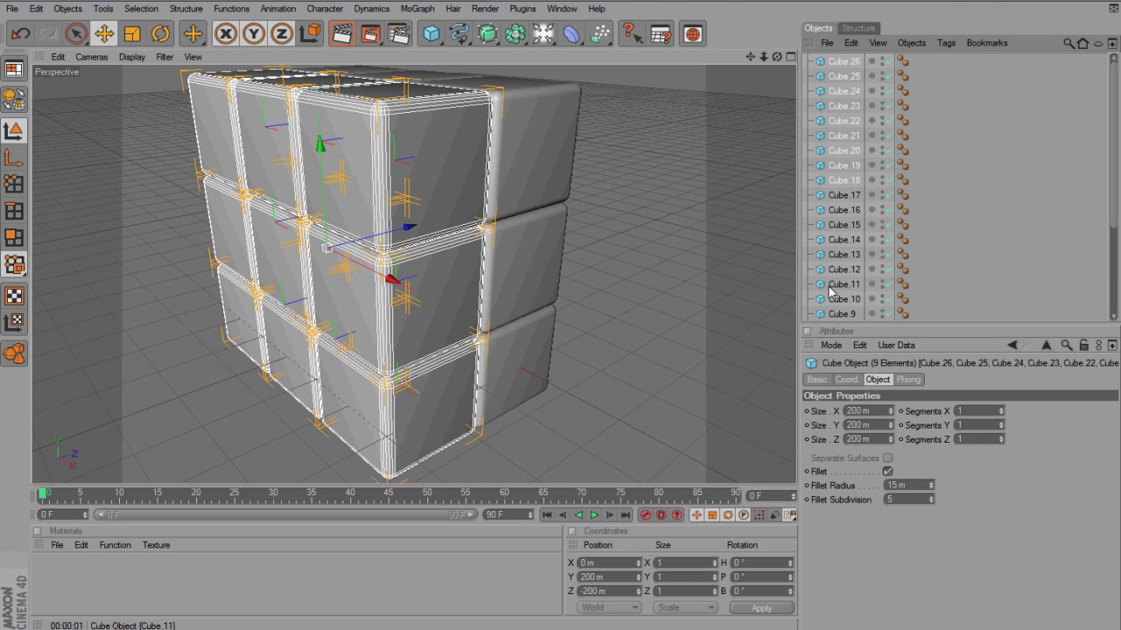
pyautogui.click(583, 591)
pyautogui.press('Delete')
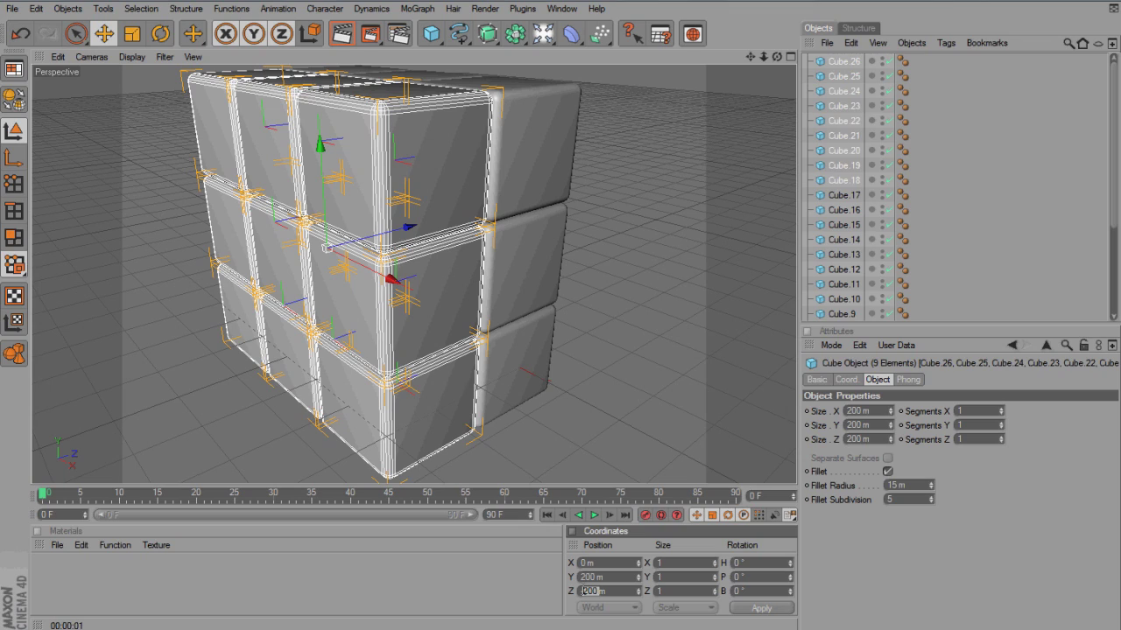
pyautogui.write('40')
pyautogui.click(757, 610)
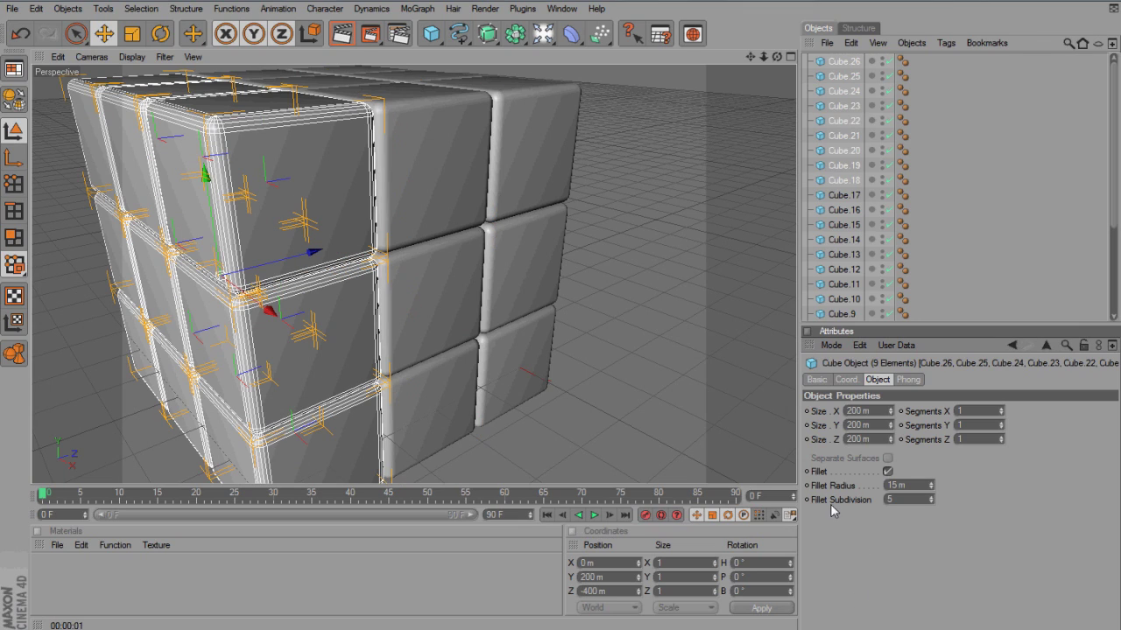
pyautogui.moveTo(1113, 230); pyautogui.dragTo(1114, 320)
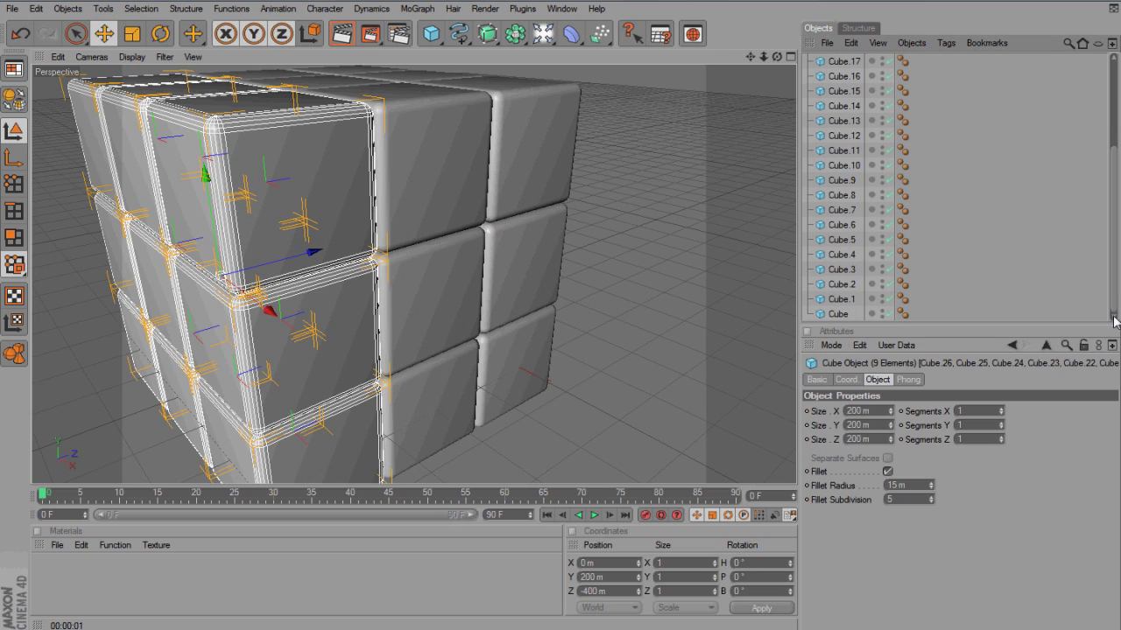
pyautogui.click(741, 412)
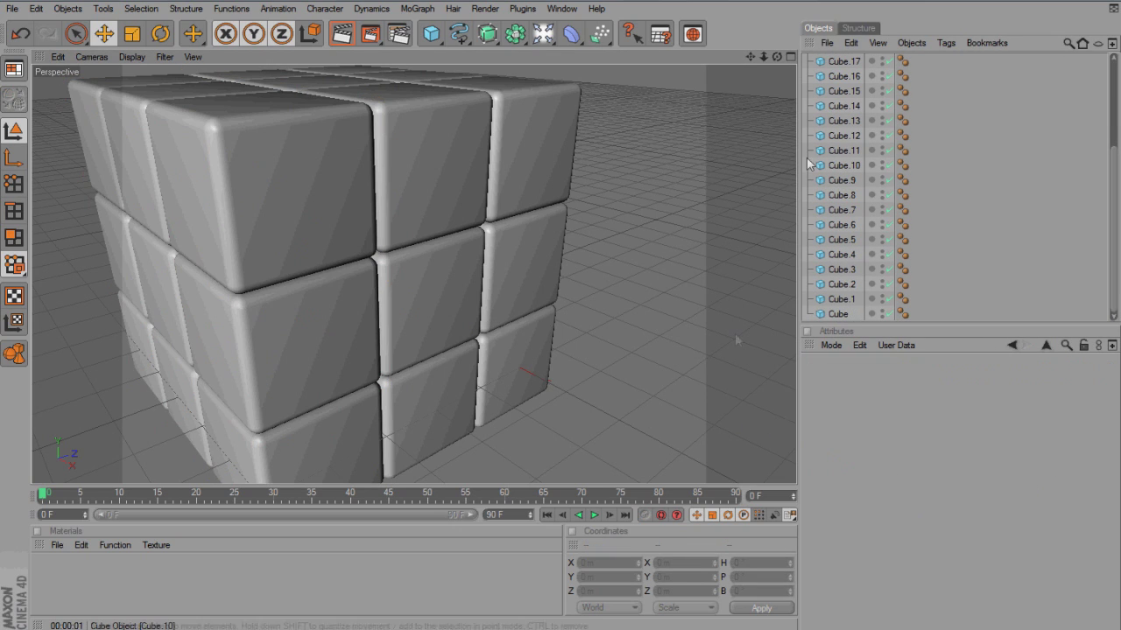
# Step: Create a new material and set its color to white, RGB 255, 255, 255
pyautogui.moveTo(776, 56); pyautogui.dragTo(562, 311)
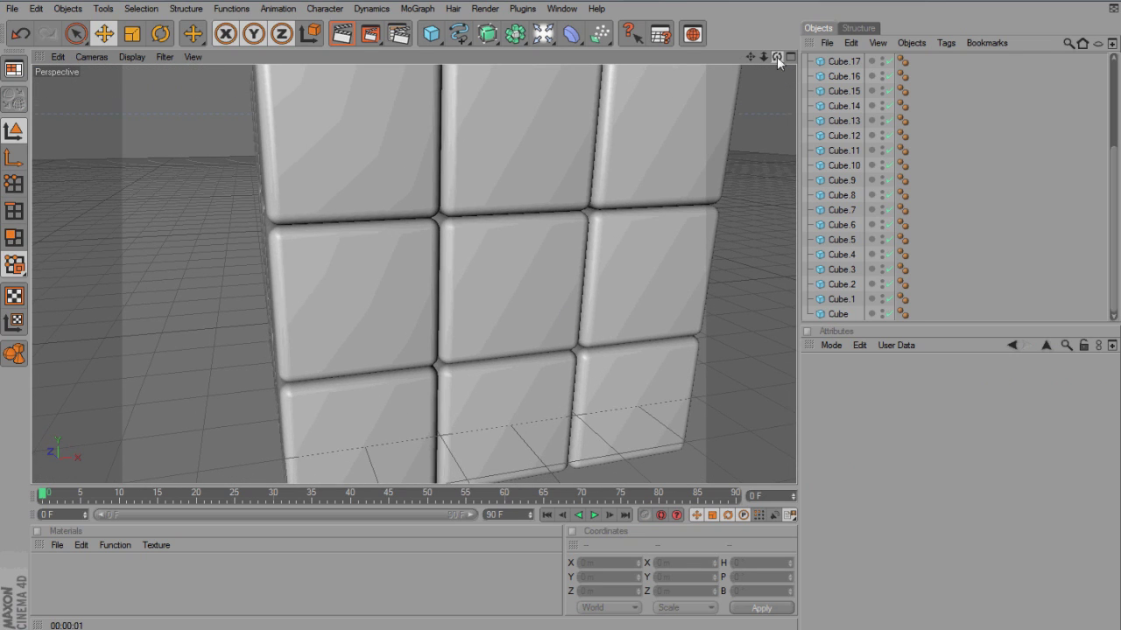
pyautogui.moveTo(777, 56); pyautogui.dragTo(407, 149)
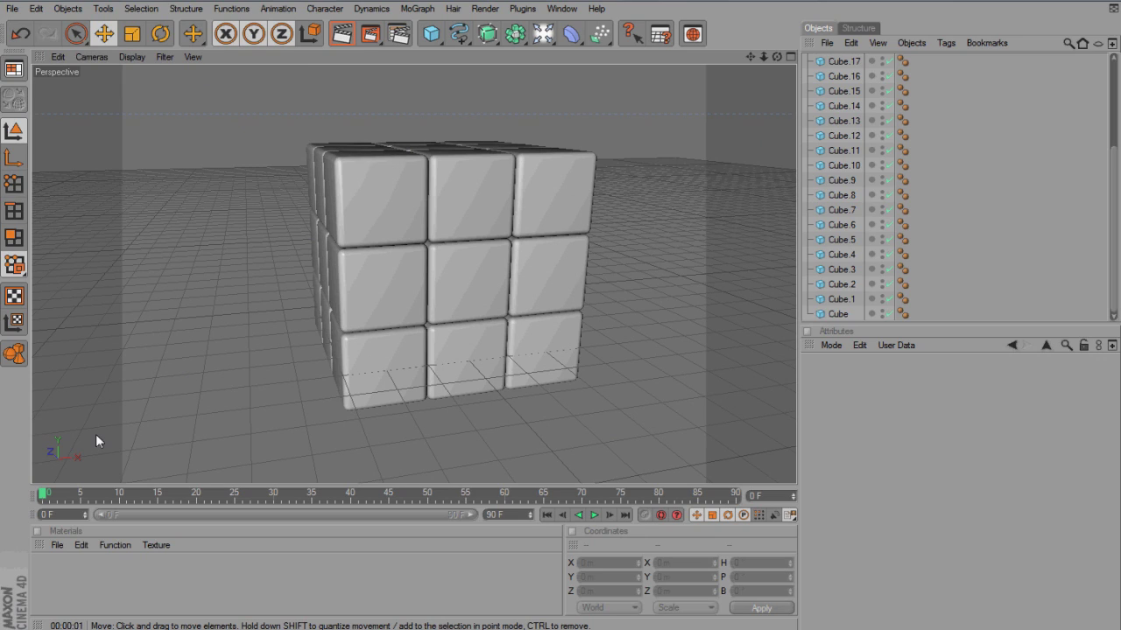
pyautogui.doubleClick(49, 581)
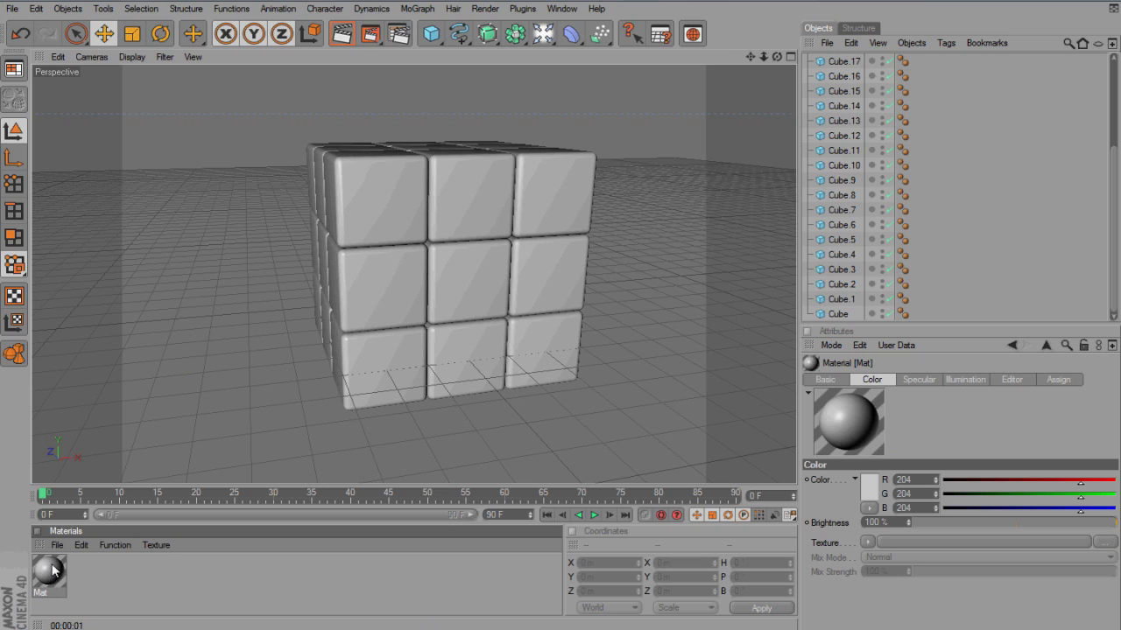
pyautogui.doubleClick(51, 571)
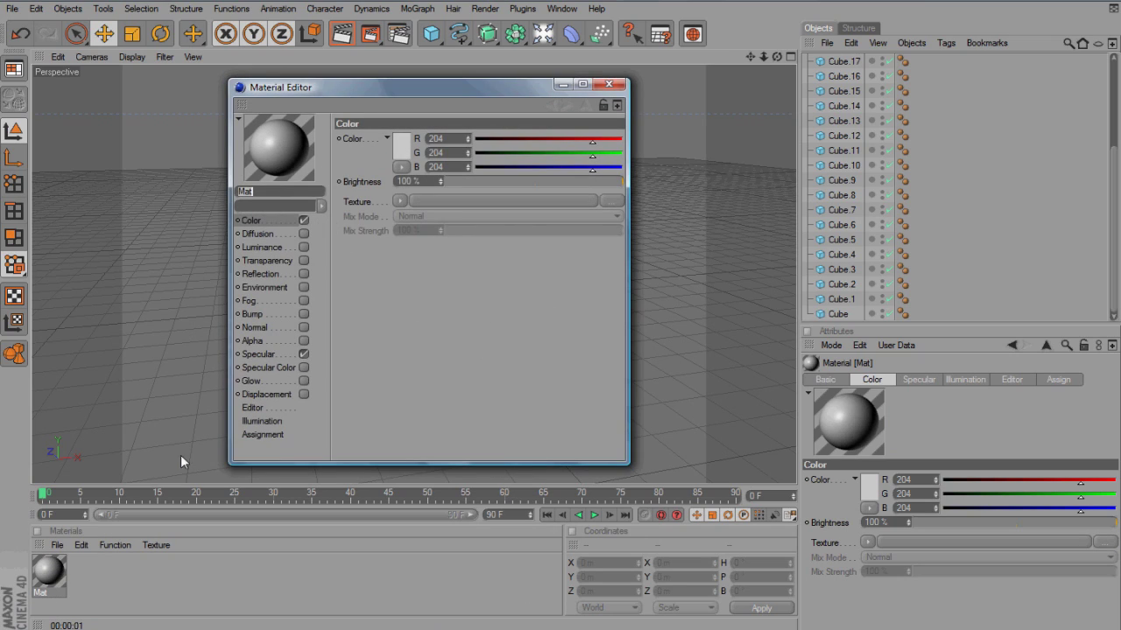
pyautogui.click(399, 146)
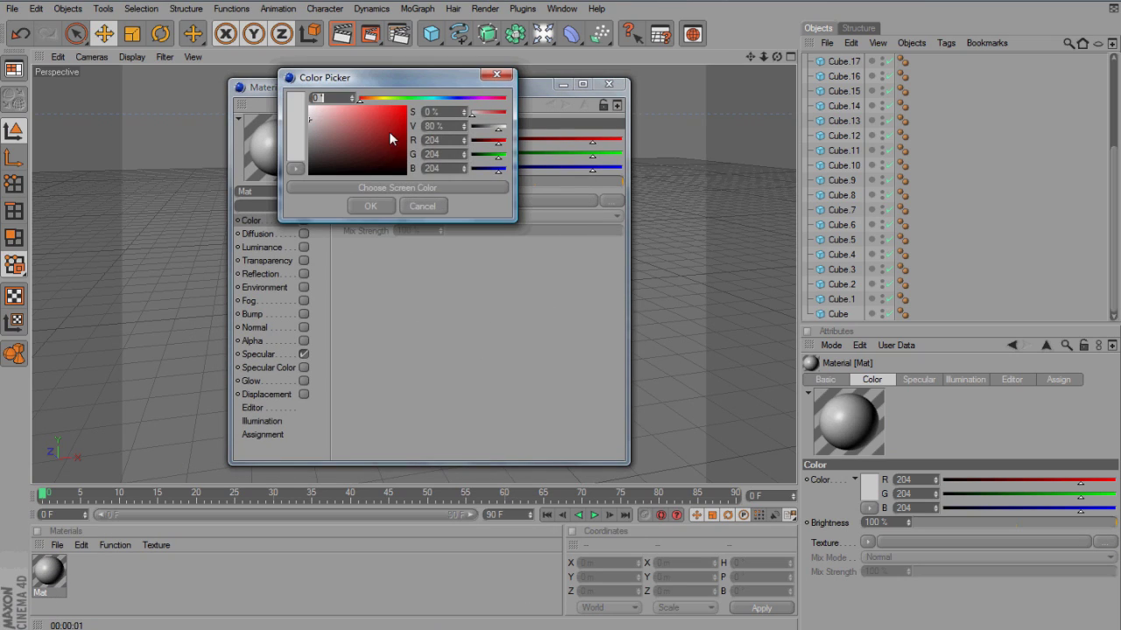
pyautogui.moveTo(320, 133); pyautogui.dragTo(296, 105)
pyautogui.click(385, 204)
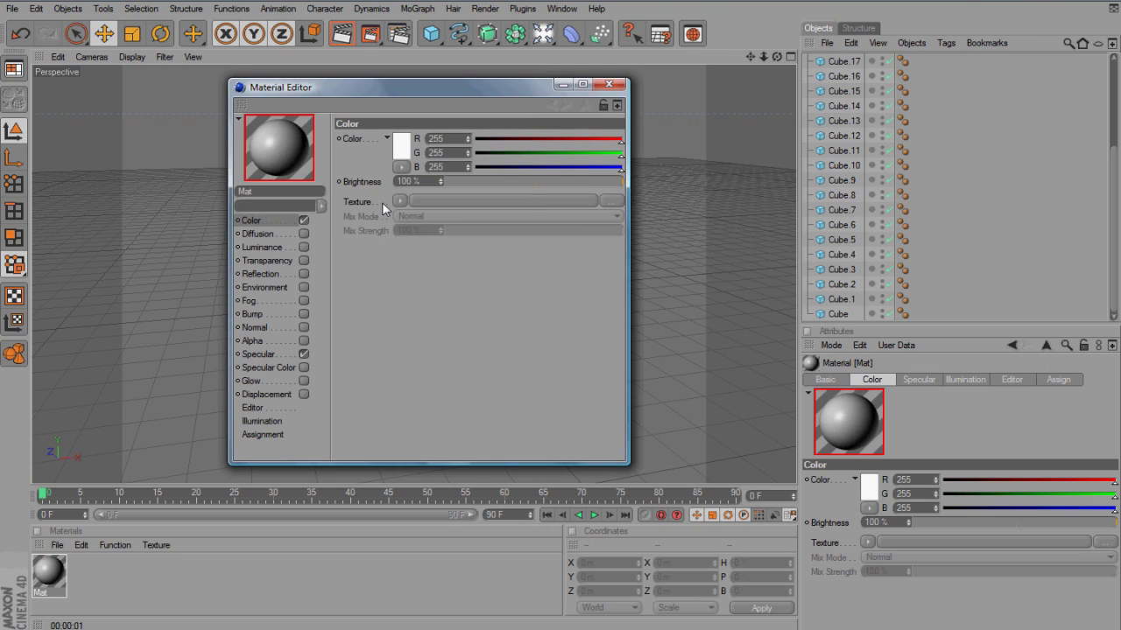
# Step: Change the new material's color to red, RGB 255, 0, 0, and close the Material Editor
pyautogui.click(403, 145)
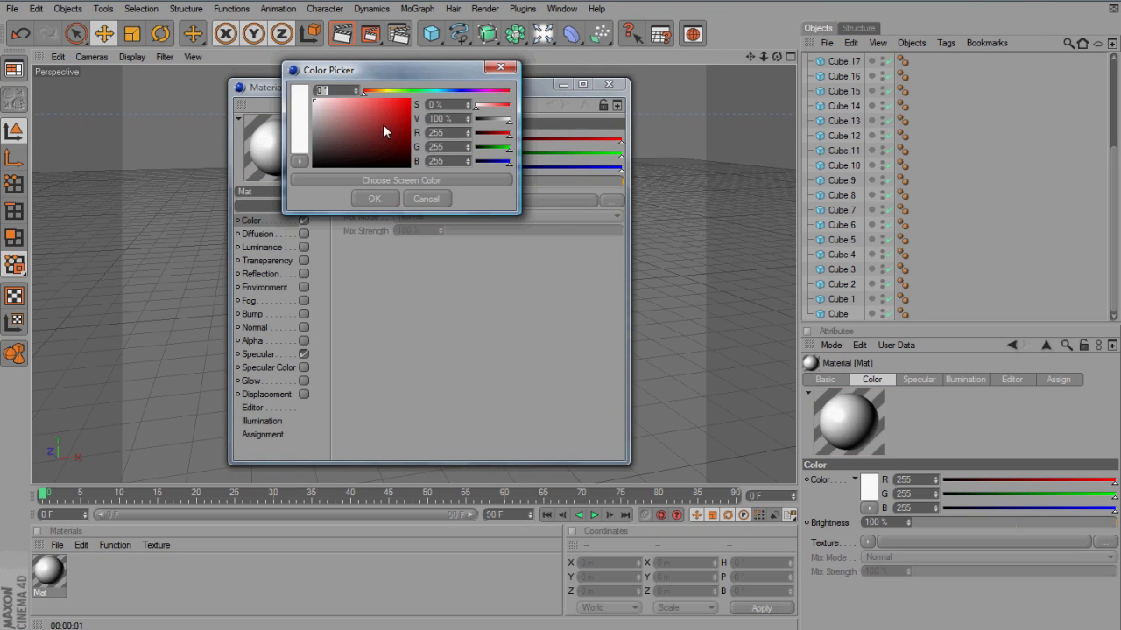
pyautogui.moveTo(383, 131); pyautogui.dragTo(411, 99)
pyautogui.click(374, 198)
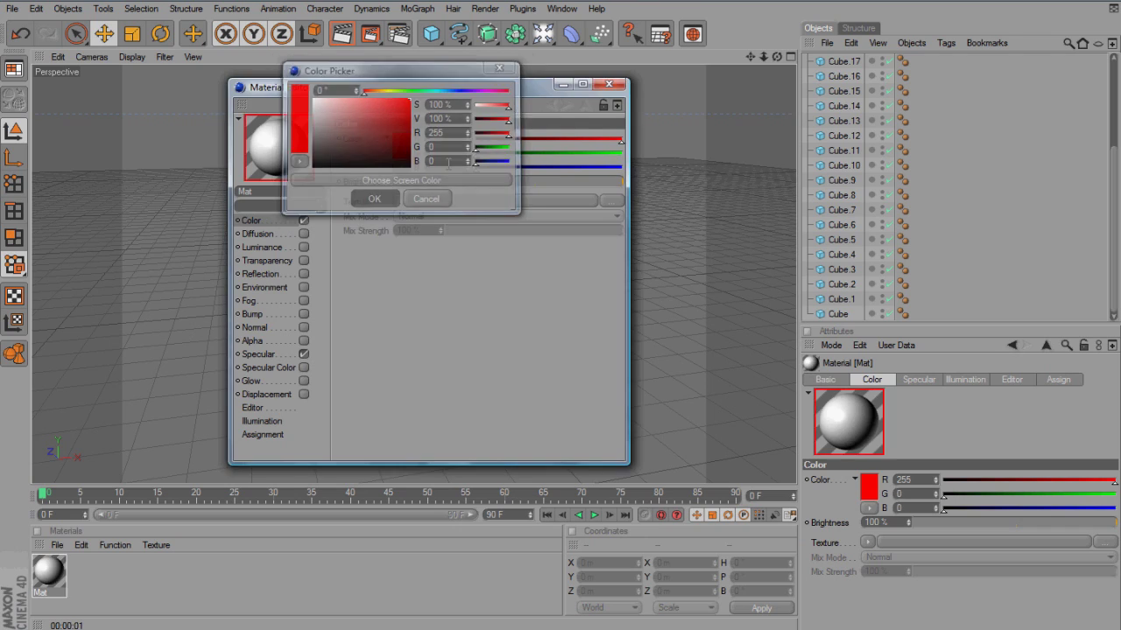
pyautogui.click(606, 83)
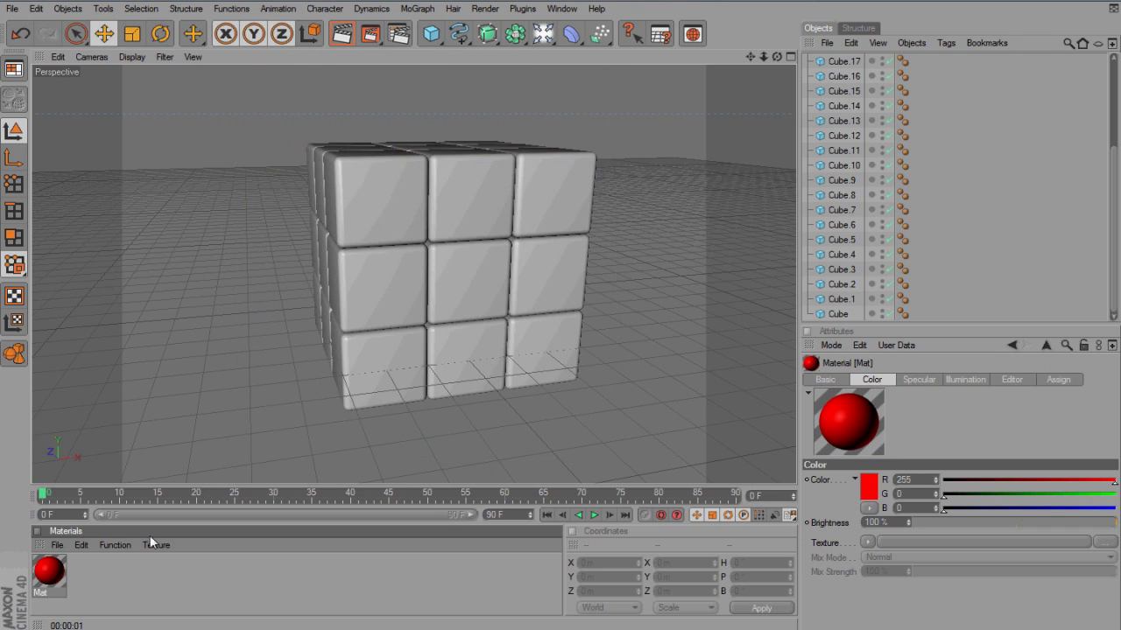
# Step: Create a second material and set its color to green, RGB 14, 216, 0
pyautogui.doubleClick(96, 574)
pyautogui.doubleClick(54, 573)
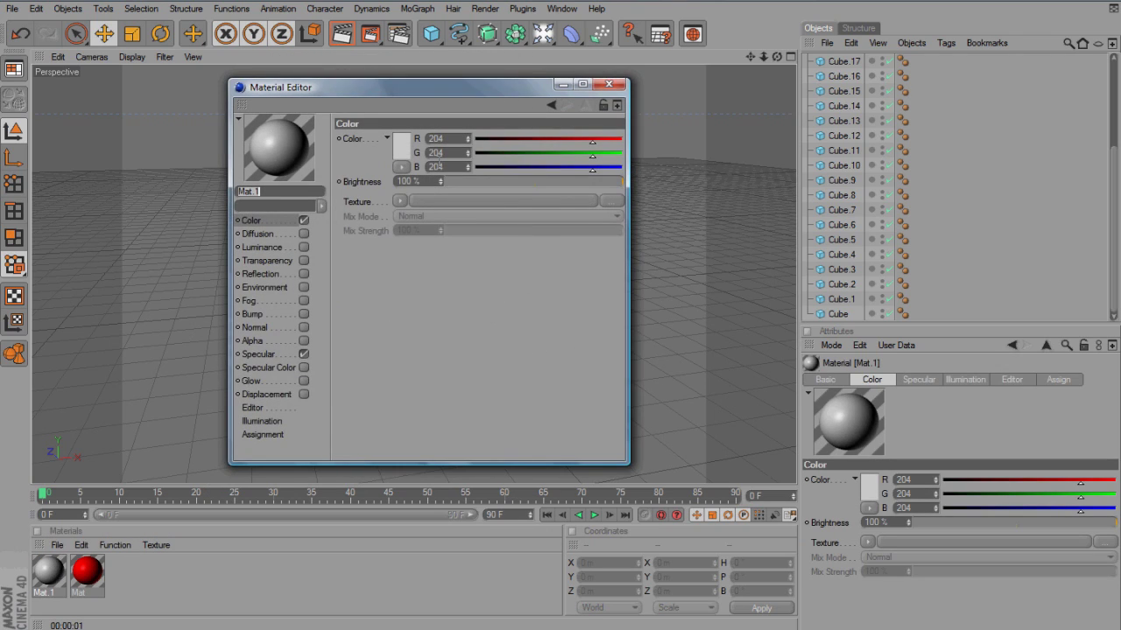
pyautogui.click(404, 147)
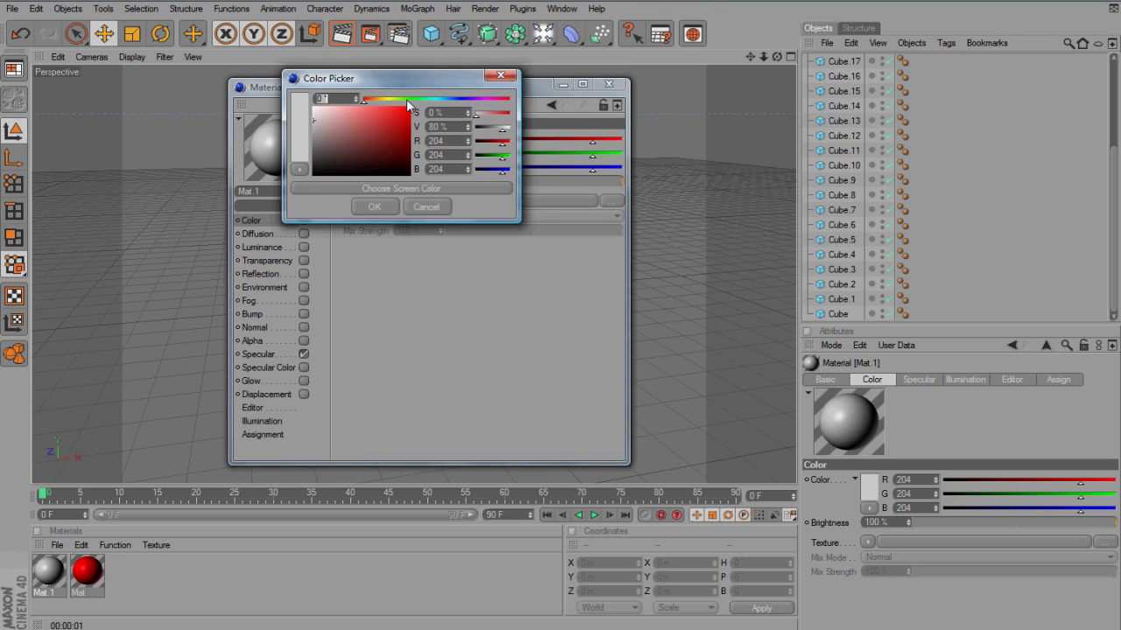
pyautogui.click(401, 99)
pyautogui.moveTo(401, 112); pyautogui.dragTo(409, 102)
pyautogui.click(409, 116)
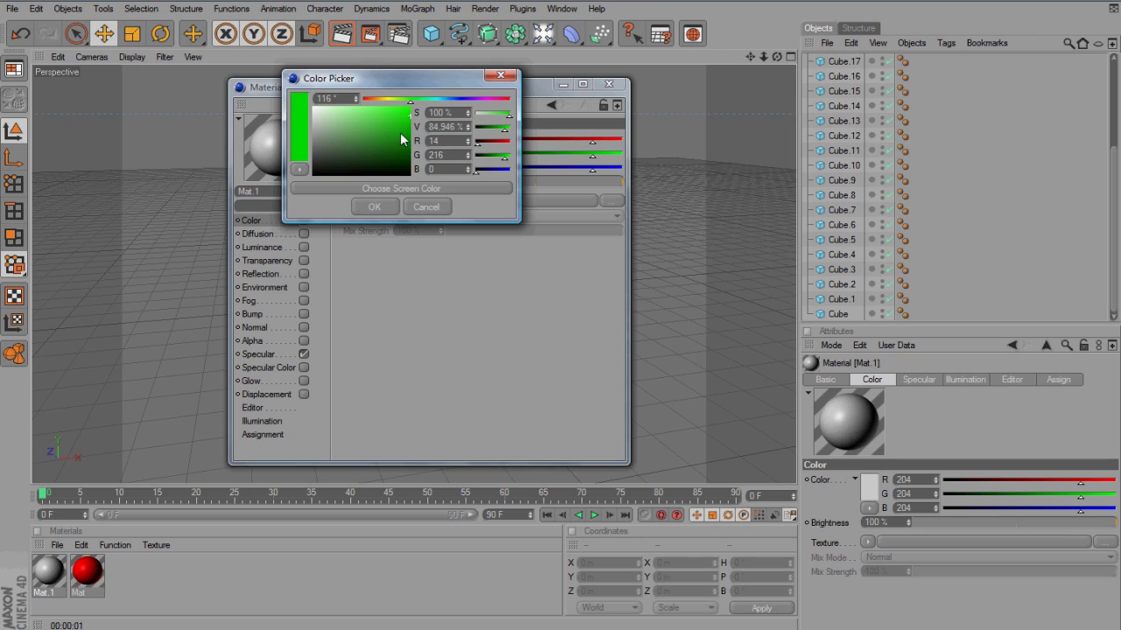
pyautogui.click(373, 207)
pyautogui.click(608, 84)
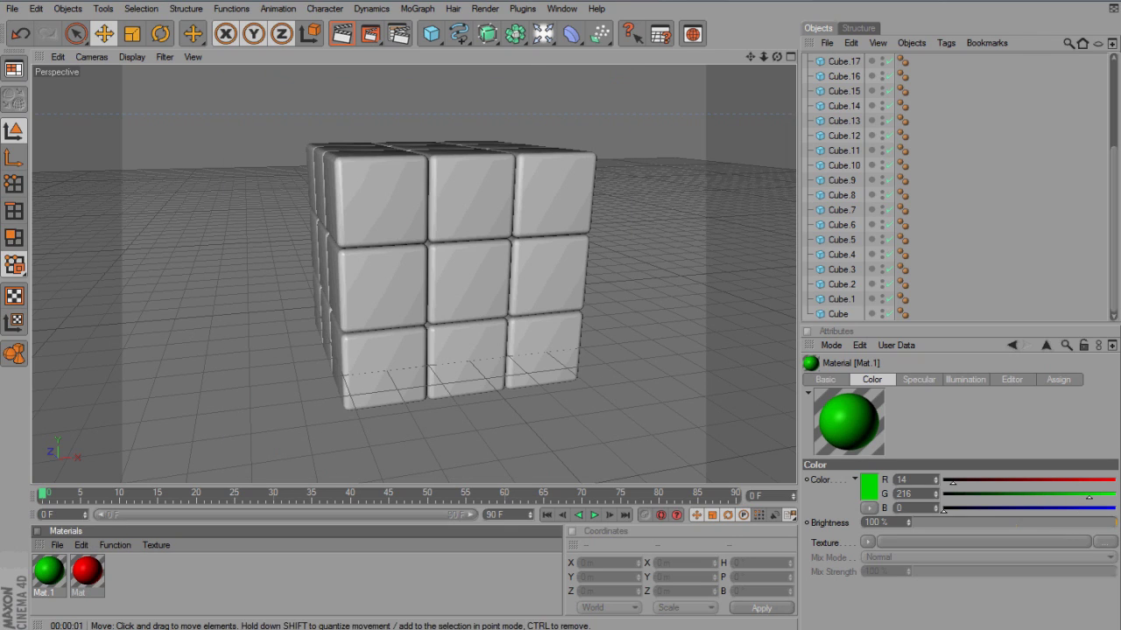
# Step: Create a third material and set its color to blue, RGB 0, 25, 255
pyautogui.doubleClick(171, 578)
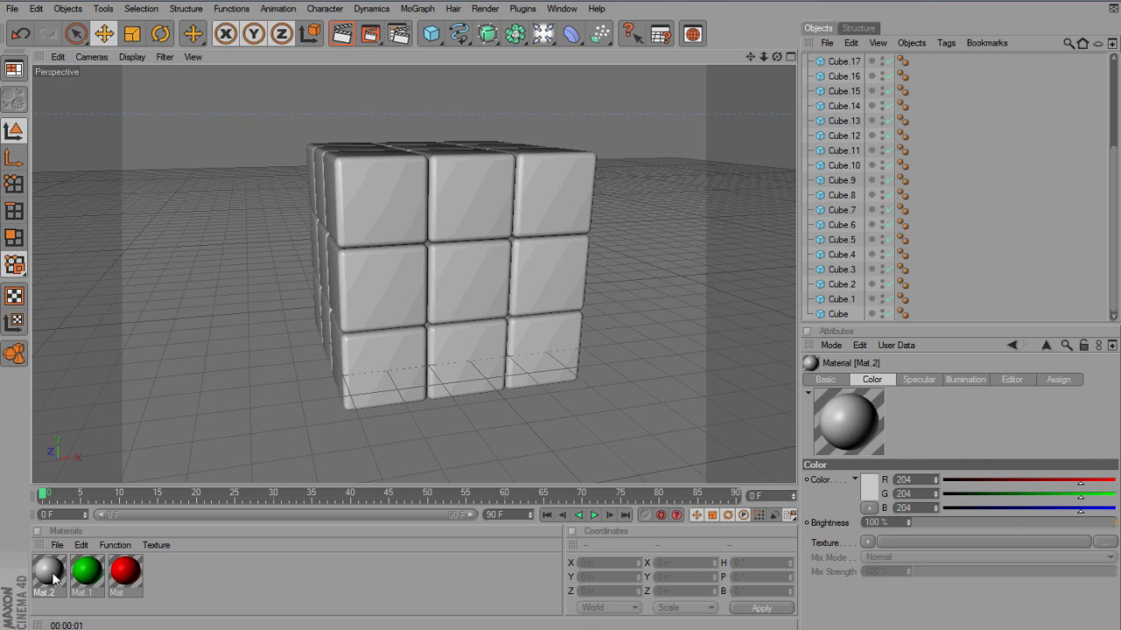
pyautogui.doubleClick(50, 579)
pyautogui.click(401, 151)
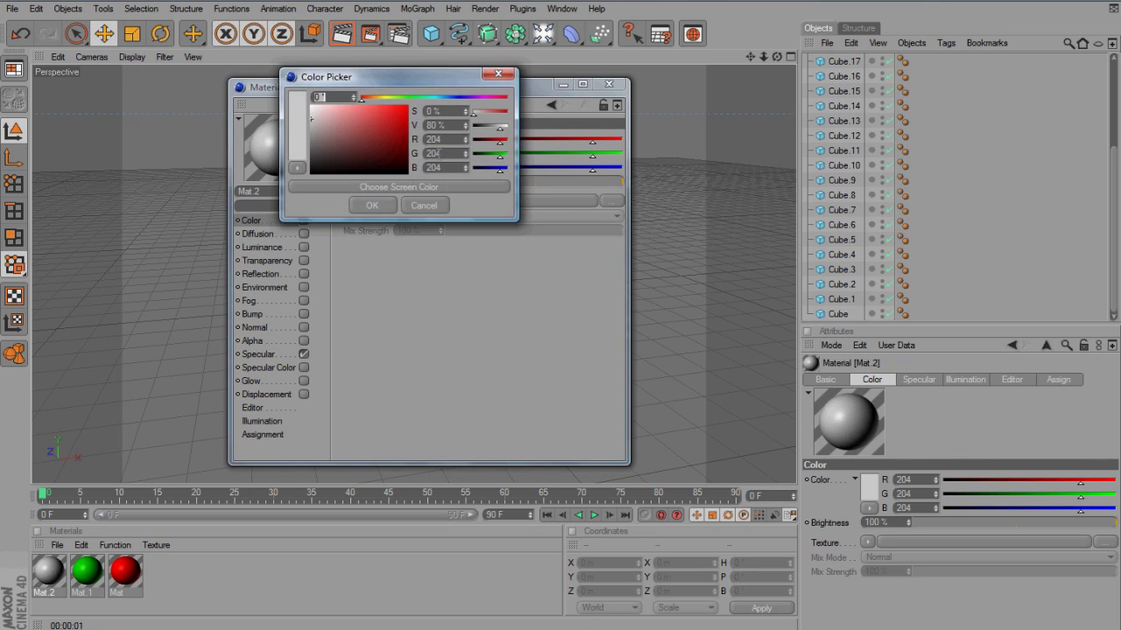
pyautogui.moveTo(431, 97); pyautogui.dragTo(456, 97)
pyautogui.moveTo(358, 127); pyautogui.dragTo(407, 106)
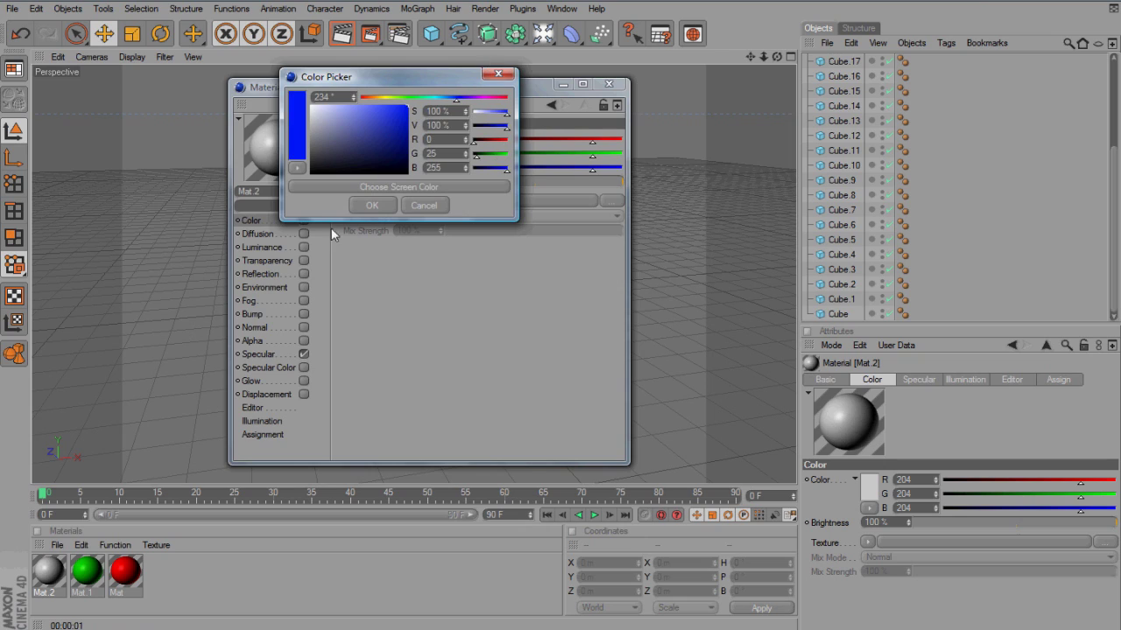
pyautogui.click(358, 210)
pyautogui.click(608, 85)
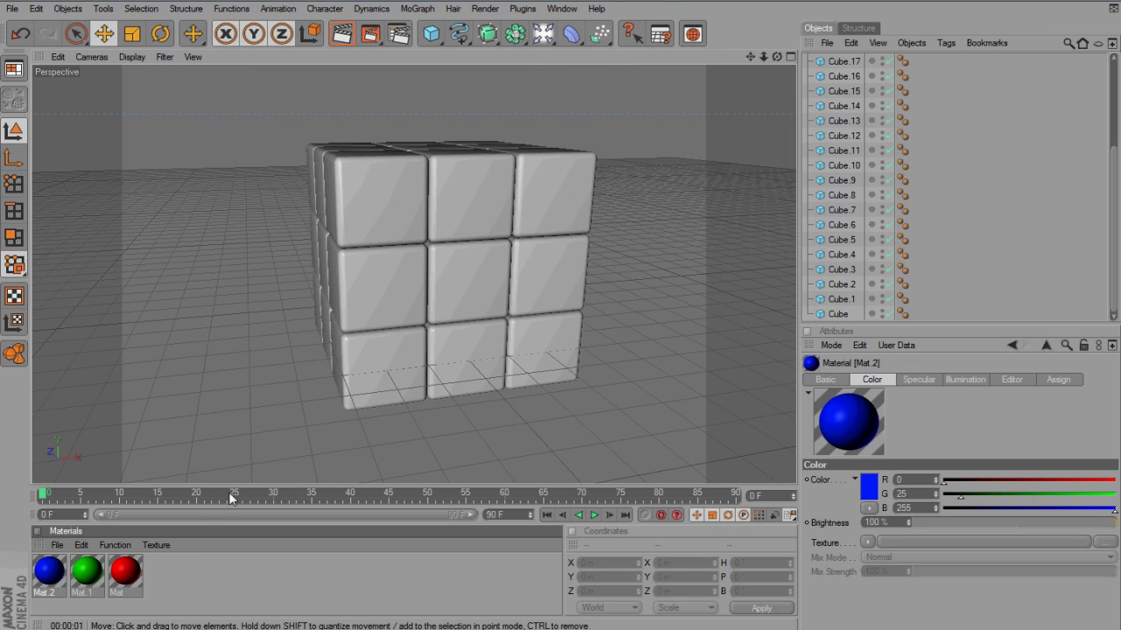
# Step: Create a fourth material and set its color to yellow, RGB 255, 242, 0
pyautogui.doubleClick(167, 561)
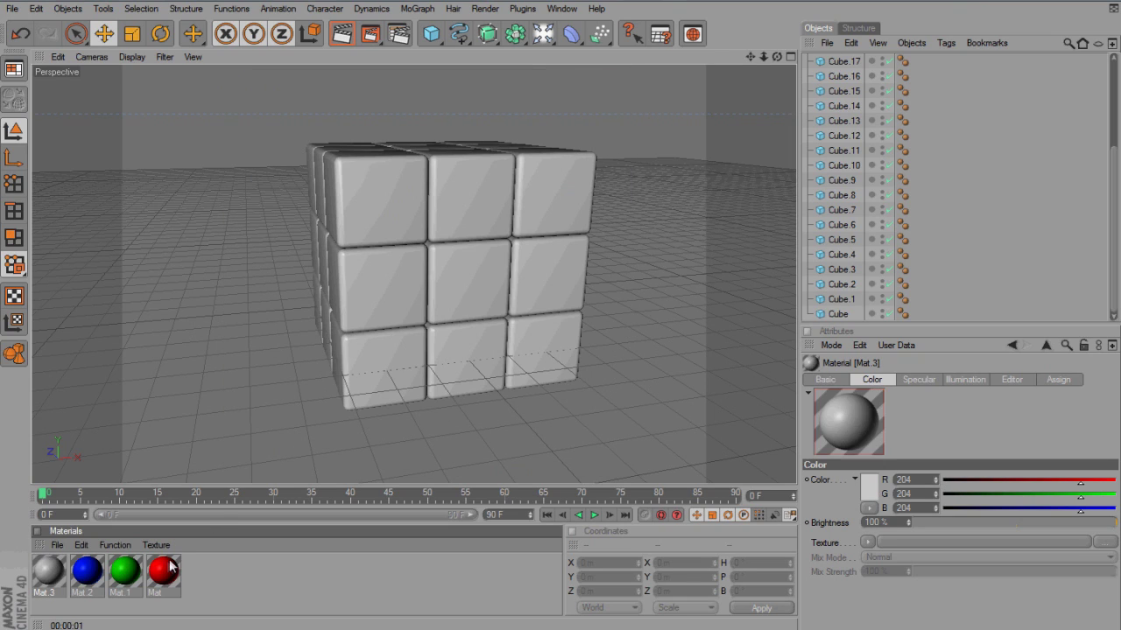
pyautogui.doubleClick(48, 574)
pyautogui.click(407, 140)
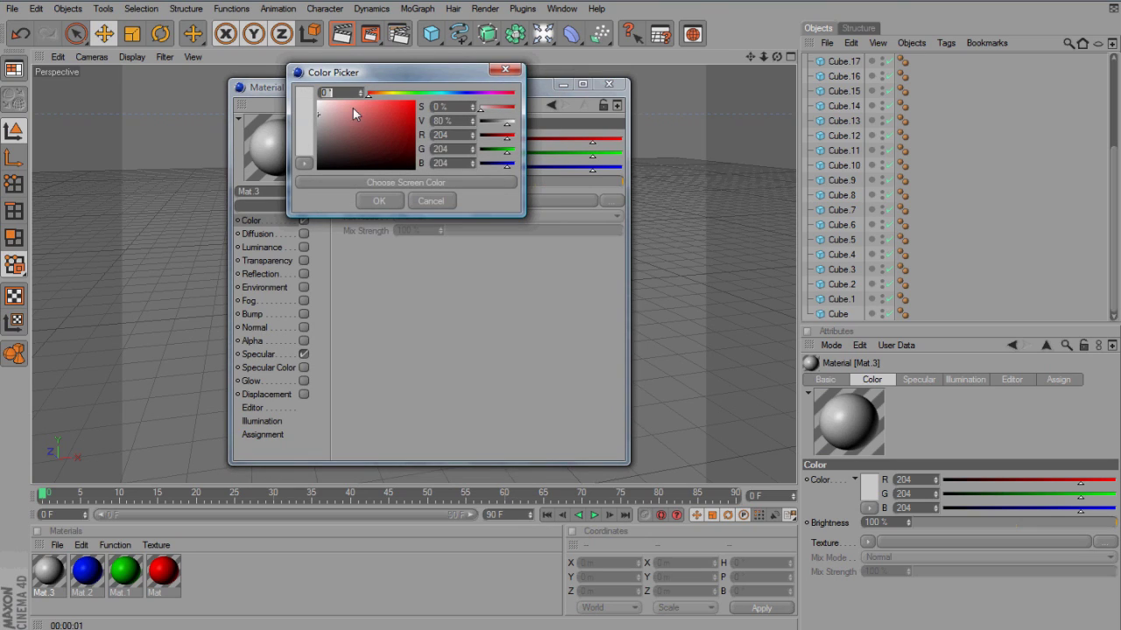
pyautogui.moveTo(382, 101); pyautogui.dragTo(430, 70)
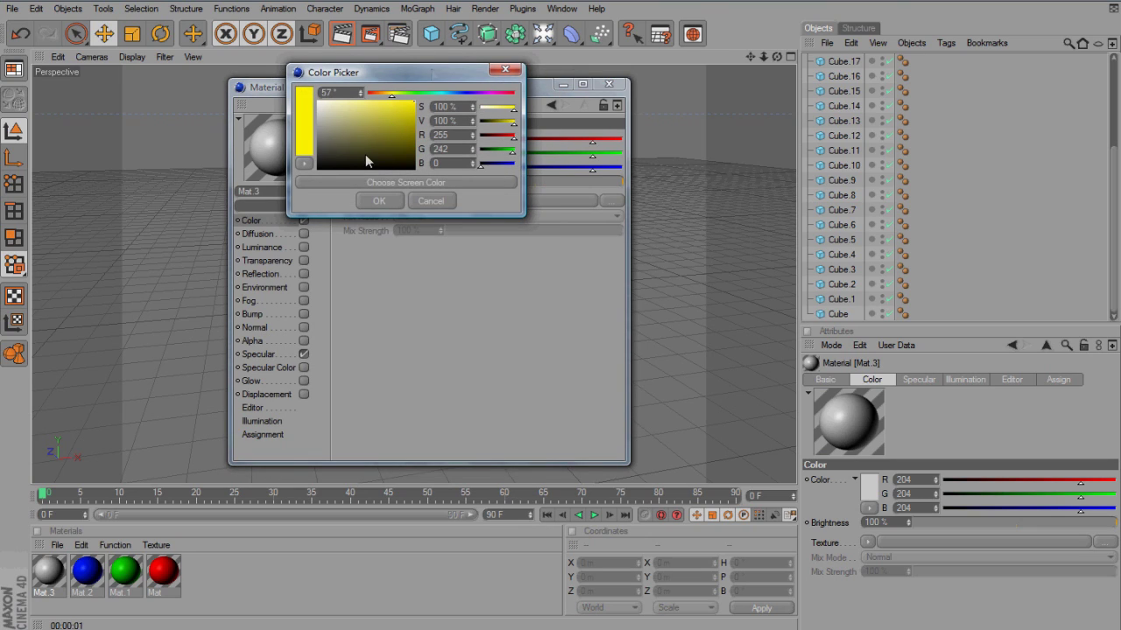
pyautogui.click(377, 200)
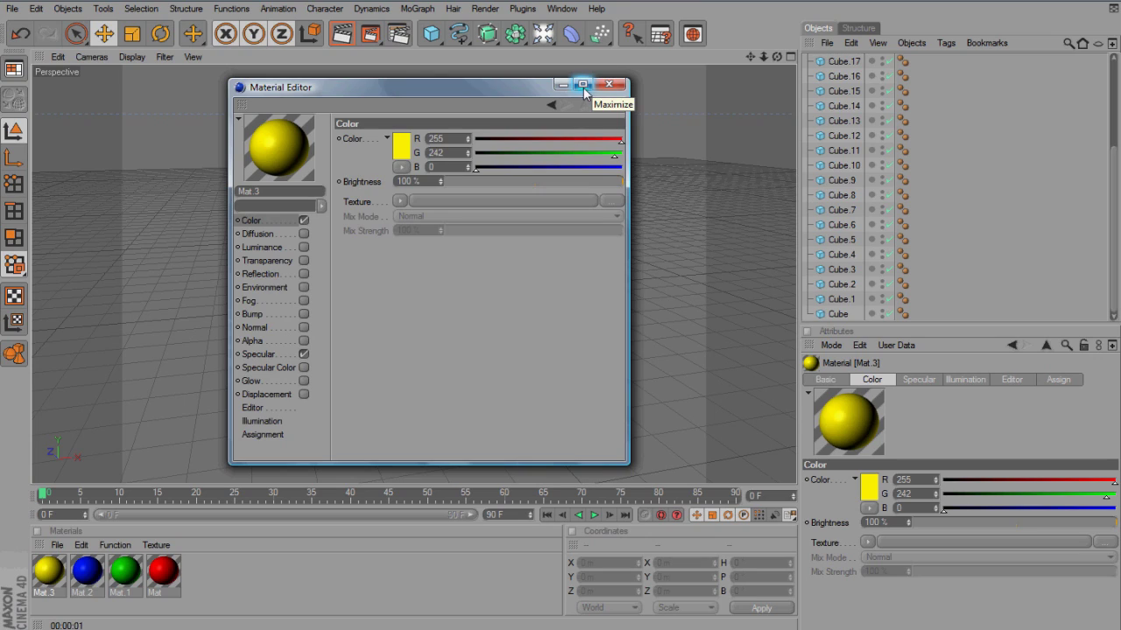
pyautogui.moveTo(187, 629)
pyautogui.click(610, 84)
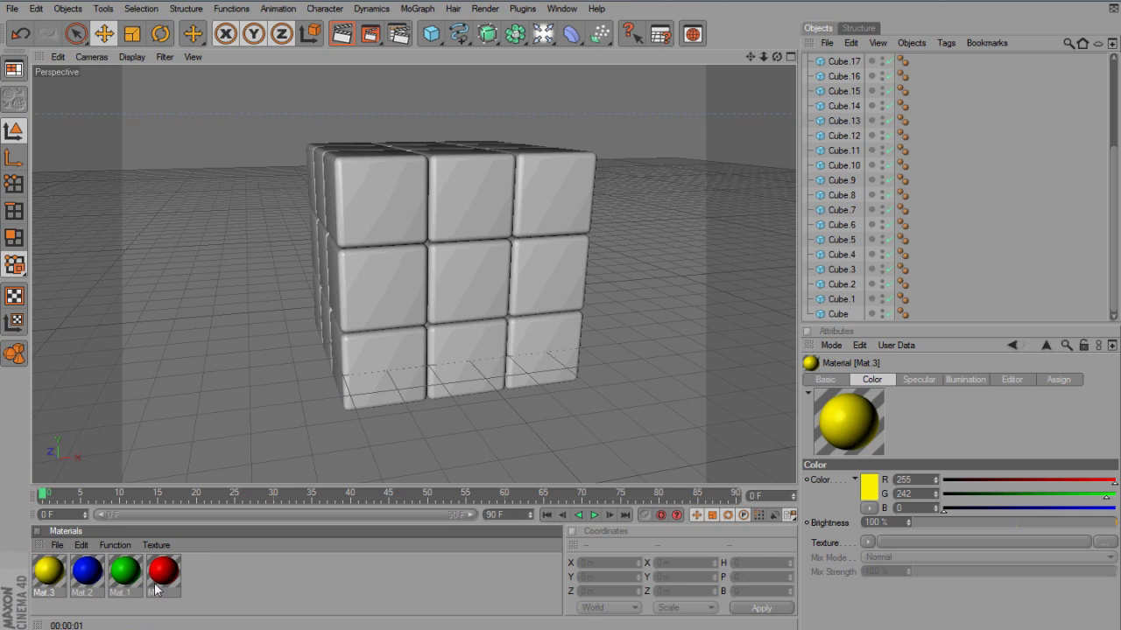
# Step: On the front face, apply red to the middle-left cube, blue to the bottom-middle, yellow to the top-right and green to the center
pyautogui.moveTo(161, 573); pyautogui.dragTo(343, 351)
pyautogui.moveTo(385, 289); pyautogui.dragTo(384, 289)
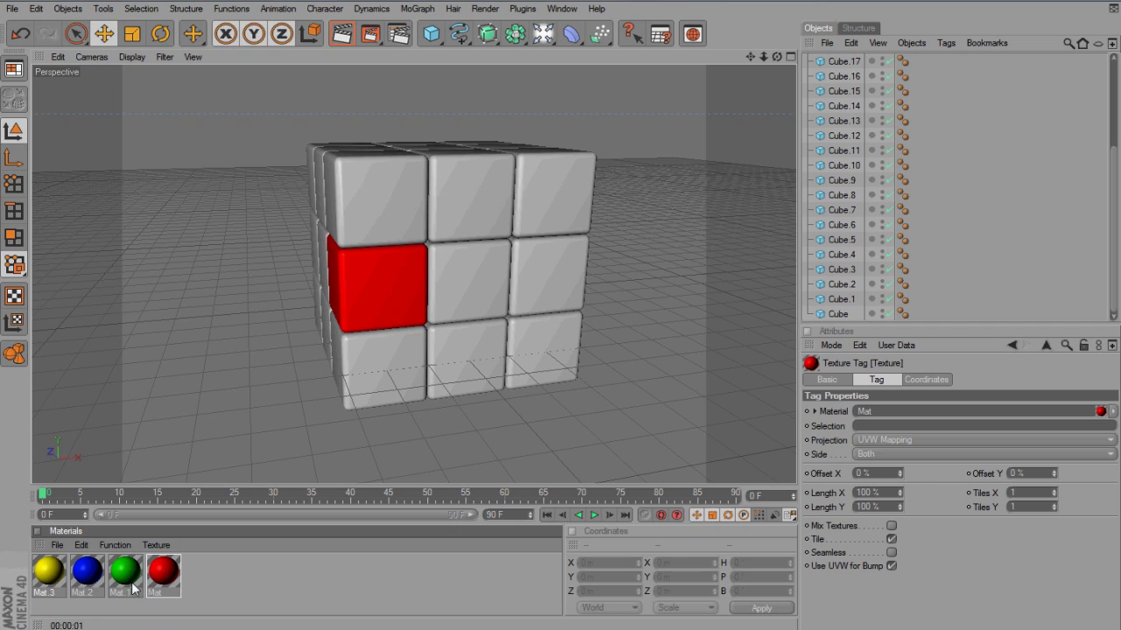
pyautogui.moveTo(97, 592); pyautogui.dragTo(326, 441)
pyautogui.moveTo(416, 372); pyautogui.dragTo(443, 371)
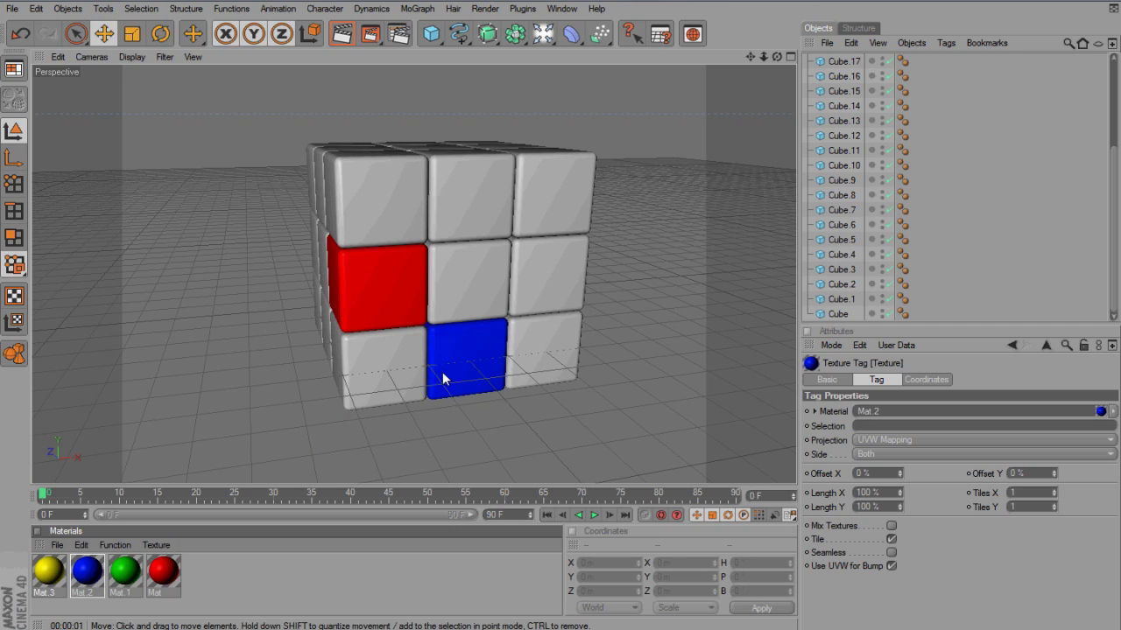
pyautogui.moveTo(45, 594); pyautogui.dragTo(520, 210)
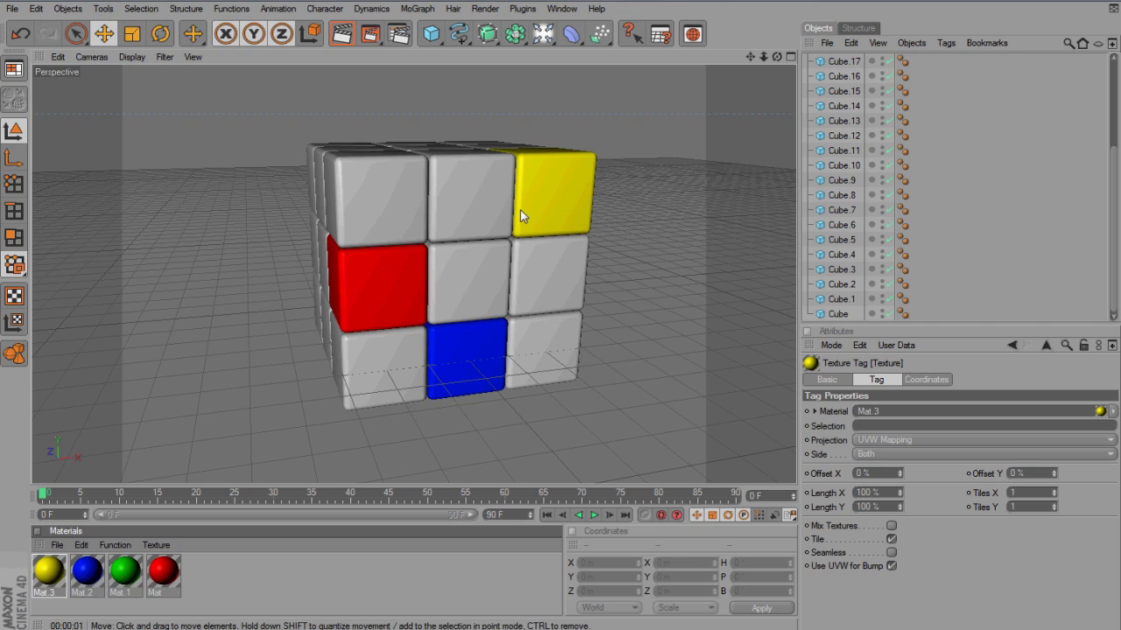
pyautogui.moveTo(126, 576); pyautogui.dragTo(473, 302)
# Step: Apply yellow to the top-left and bottom-right front cubes, blue to the middle-right, green to the bottom-left and red to the top-middle
pyautogui.moveTo(49, 573); pyautogui.dragTo(371, 191)
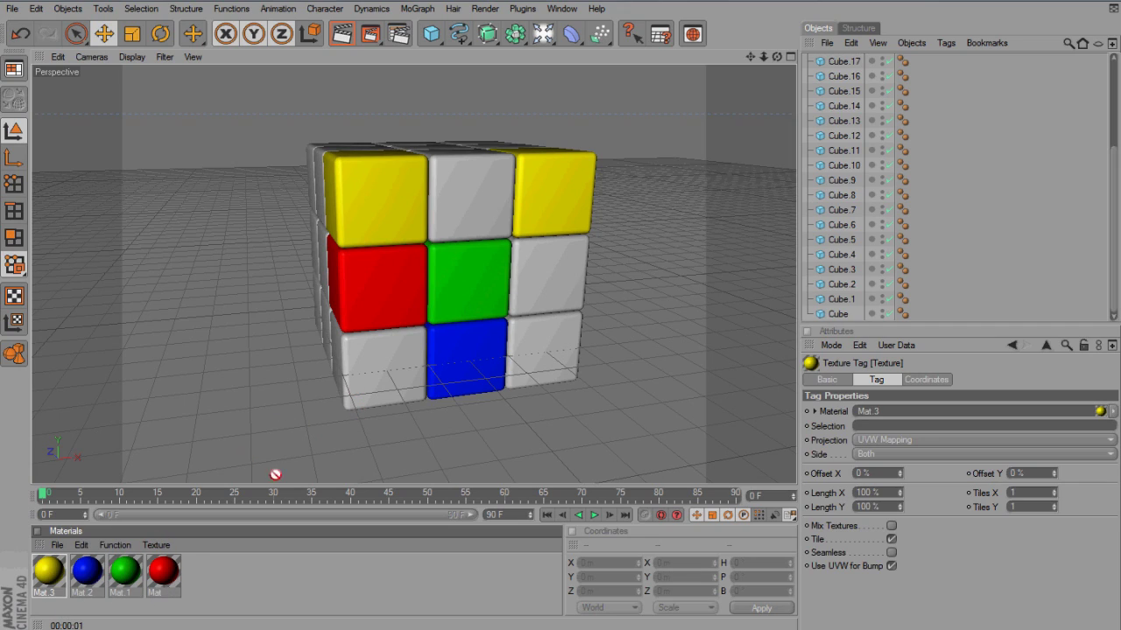
pyautogui.moveTo(103, 578); pyautogui.dragTo(564, 264)
pyautogui.moveTo(44, 573); pyautogui.dragTo(534, 383)
pyautogui.moveTo(128, 573); pyautogui.dragTo(384, 382)
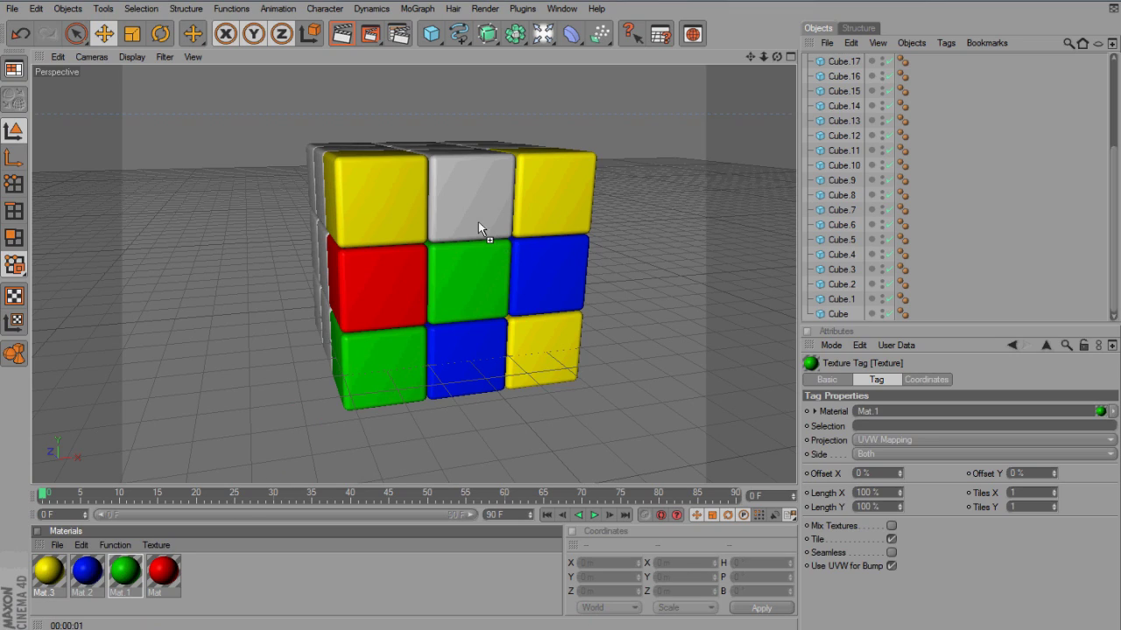
pyautogui.moveTo(162, 574); pyautogui.dragTo(468, 229)
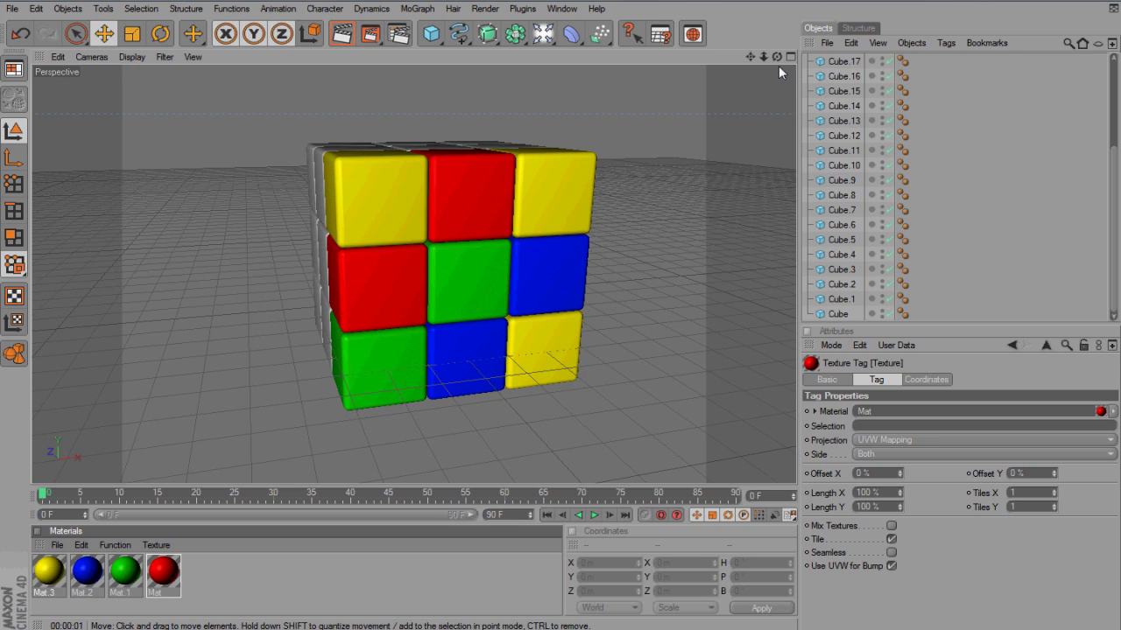
# Step: Add a Plane primitive to the scene as a floor for the Rubik's cube
pyautogui.moveTo(777, 57); pyautogui.dragTo(559, 329)
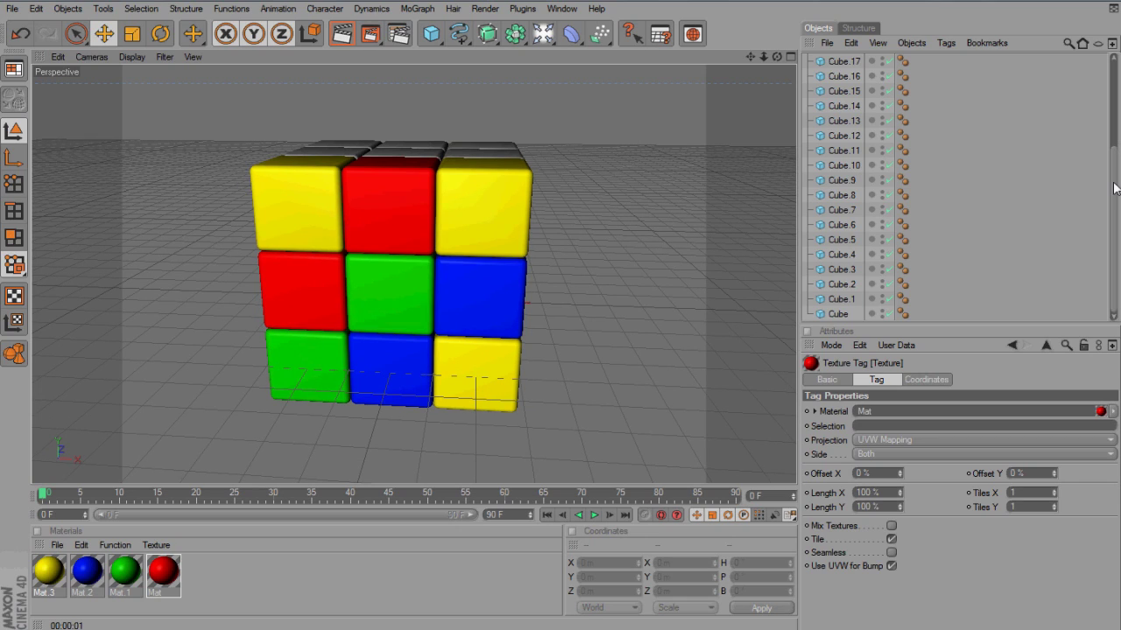
pyautogui.moveTo(1114, 183); pyautogui.dragTo(1116, 84)
pyautogui.scroll(-2, 669, 178)
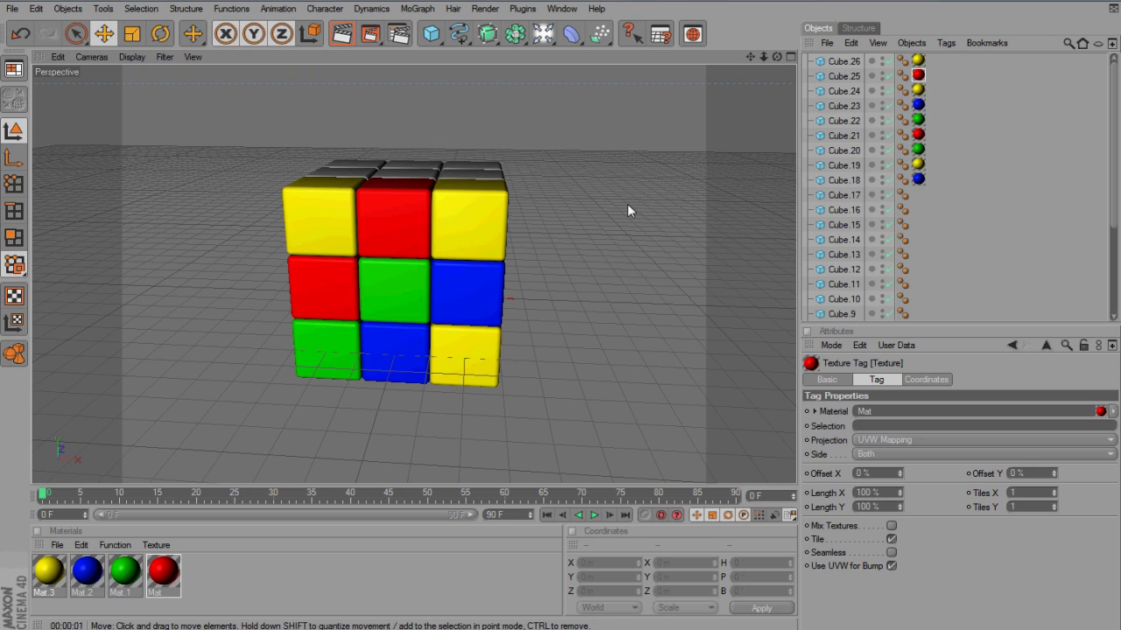
pyautogui.click(431, 33)
pyautogui.click(565, 75)
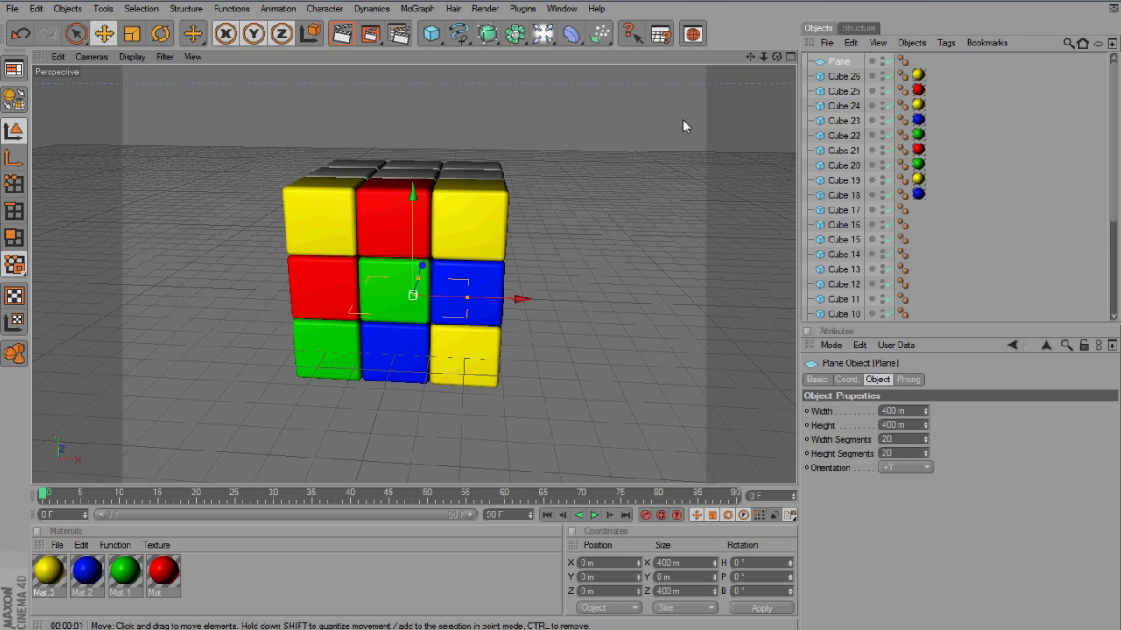
# Step: Set the plane's width to 10000000 m and height to 9999999 m, and lower it along Y to about -108 m
pyautogui.moveTo(896, 411); pyautogui.dragTo(775, 393)
pyautogui.write('99999999')
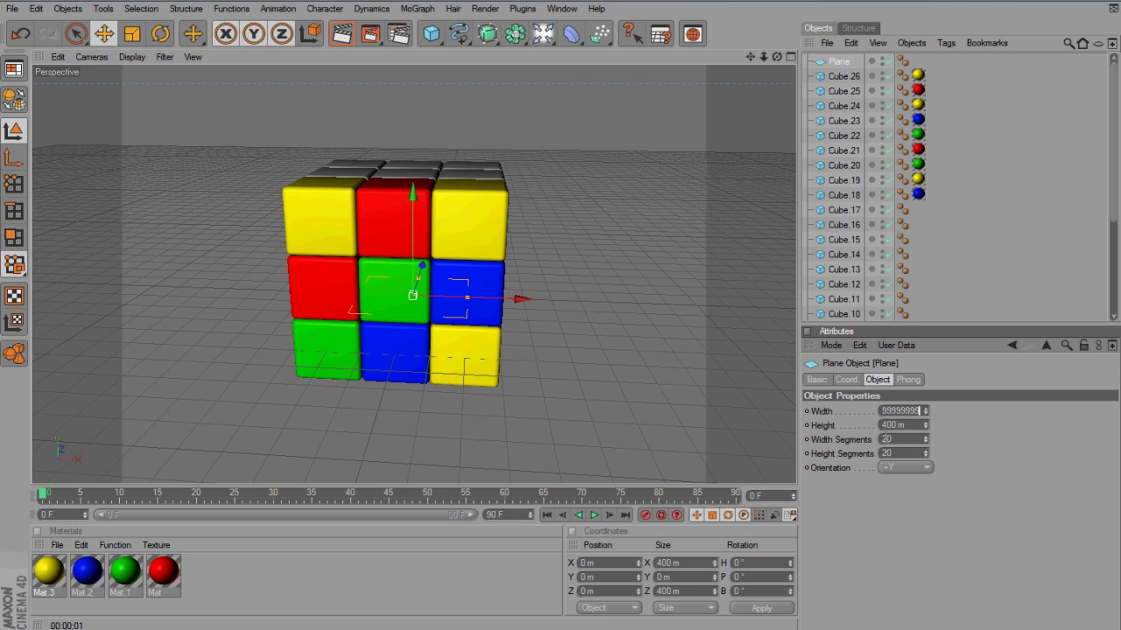
pyautogui.click(885, 425)
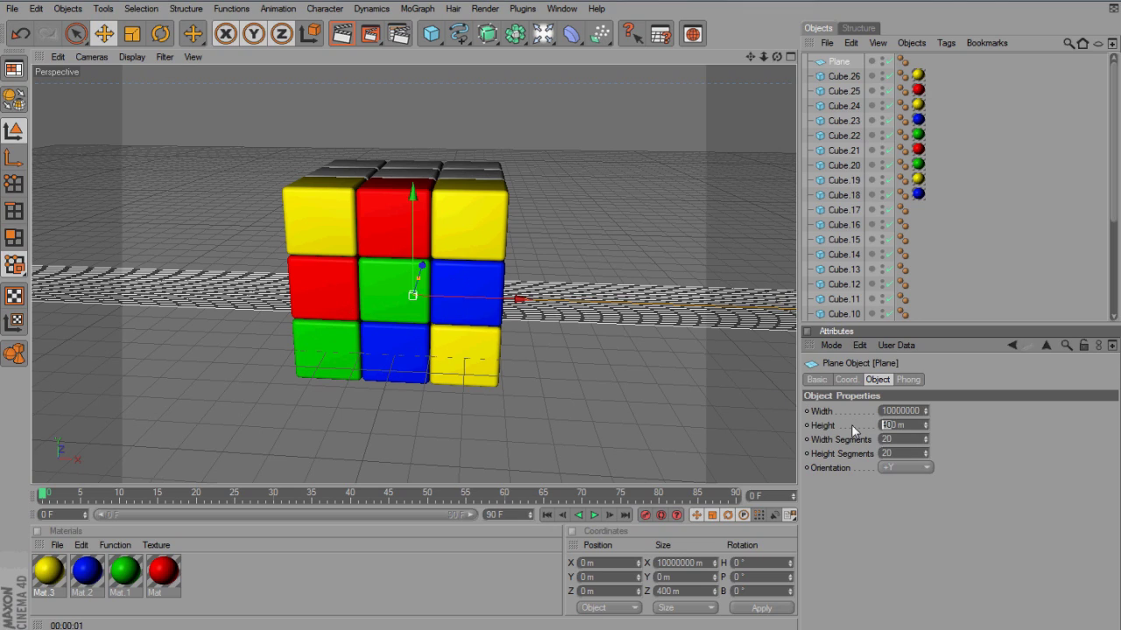
pyautogui.press('BackSpace')
pyautogui.write('9999999')
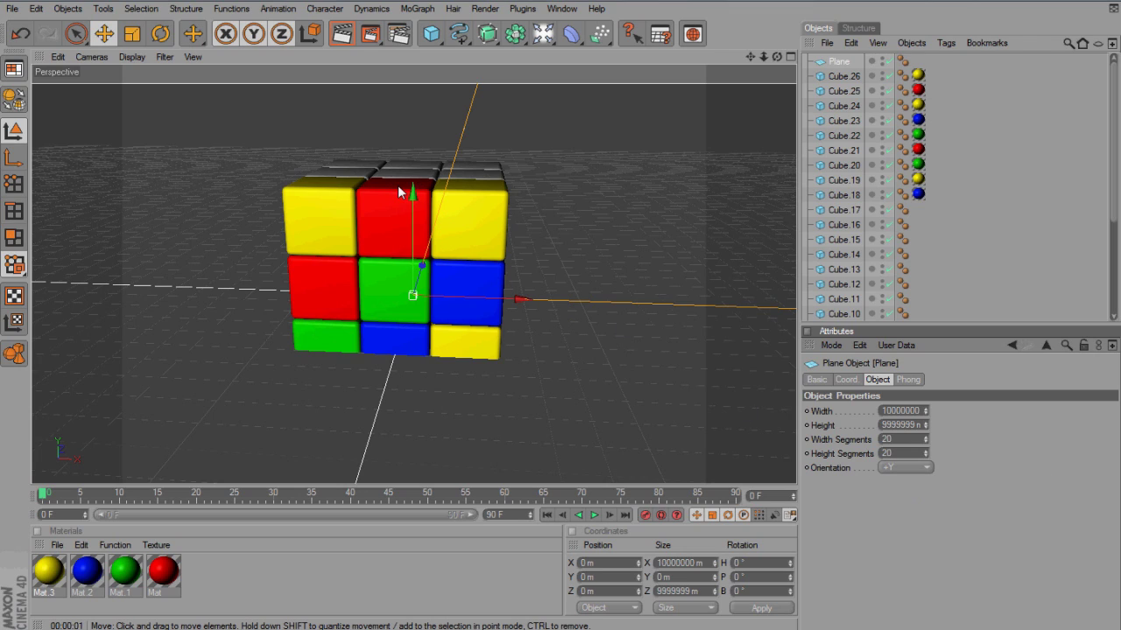
pyautogui.moveTo(398, 202); pyautogui.dragTo(560, 310)
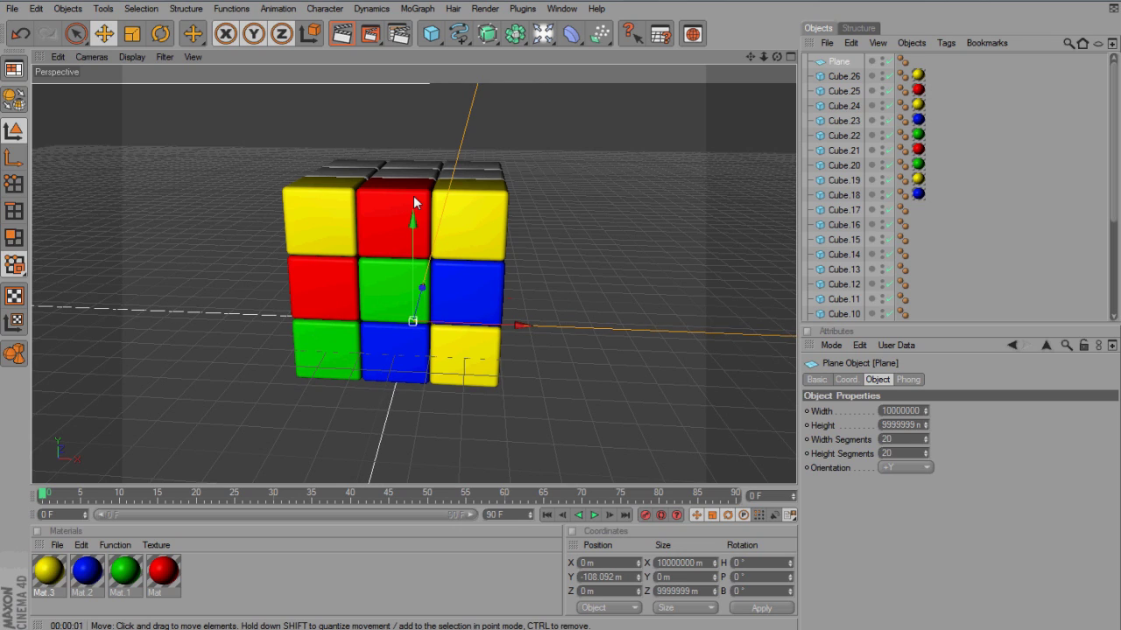
pyautogui.scroll(-2, 523, 214)
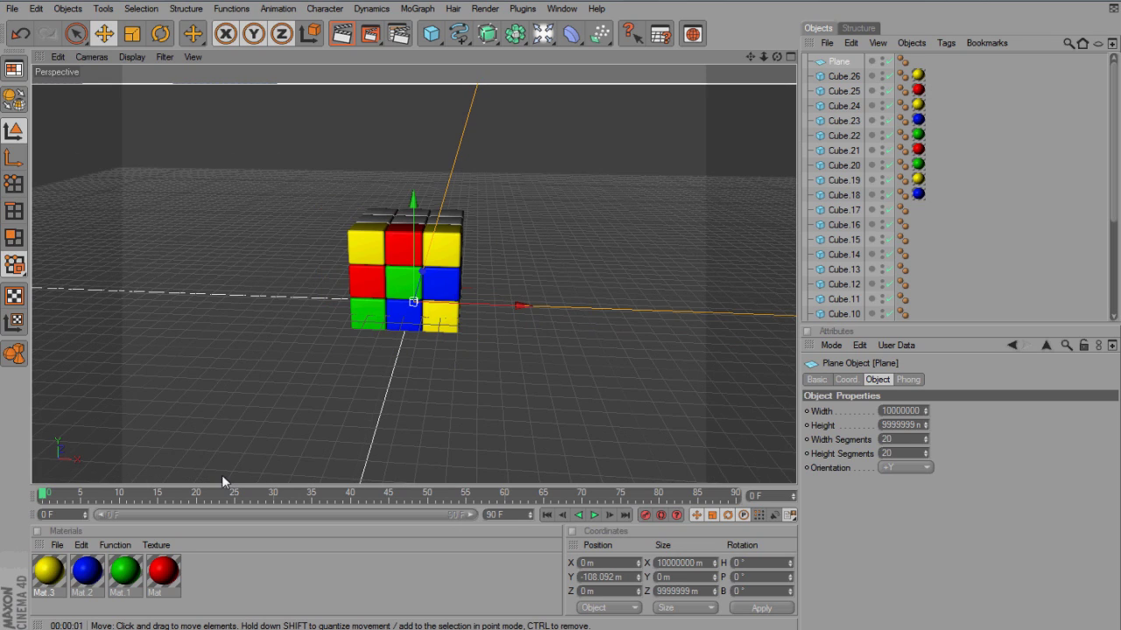
# Step: Create a Nukei shader material and apply it to the floor plane
pyautogui.click(57, 546)
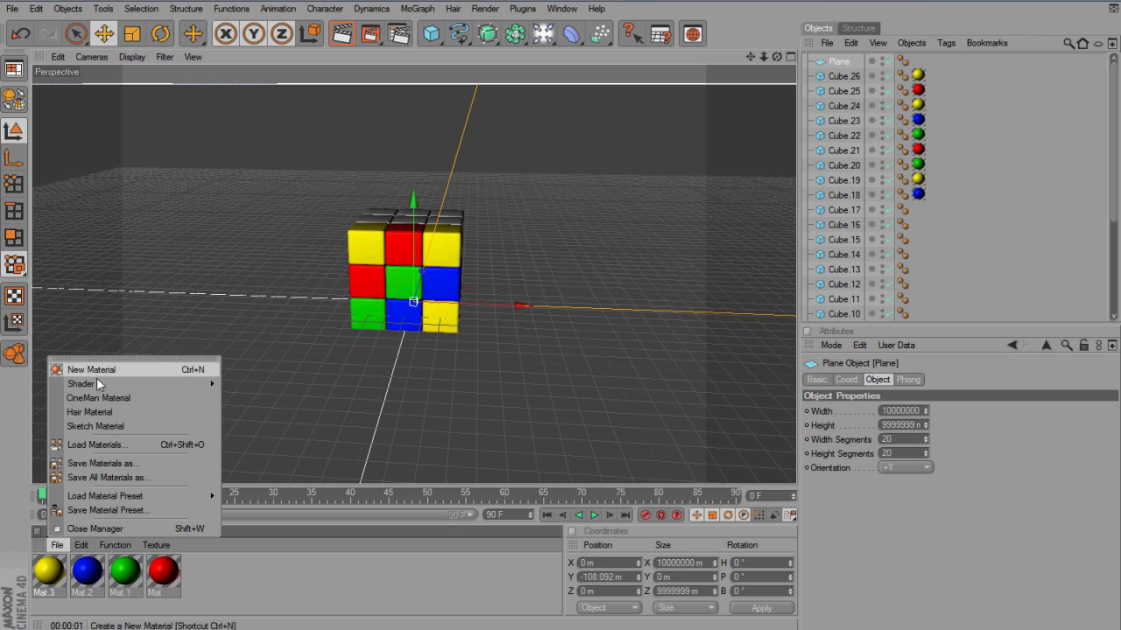
pyautogui.moveTo(96, 382)
pyautogui.click(264, 466)
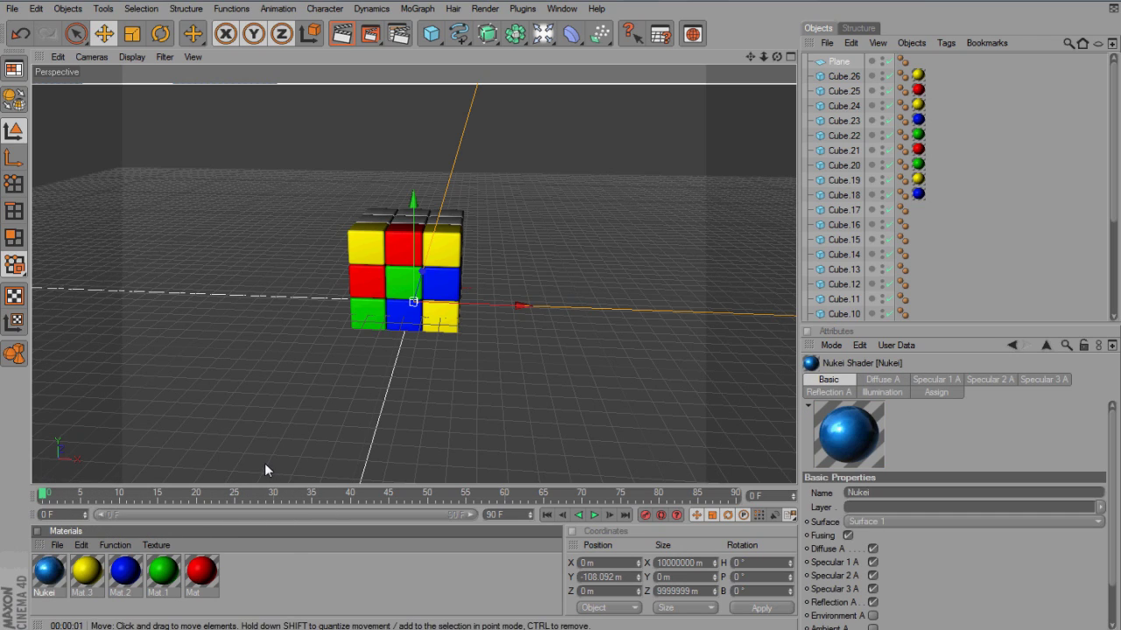
pyautogui.moveTo(46, 585); pyautogui.dragTo(121, 414)
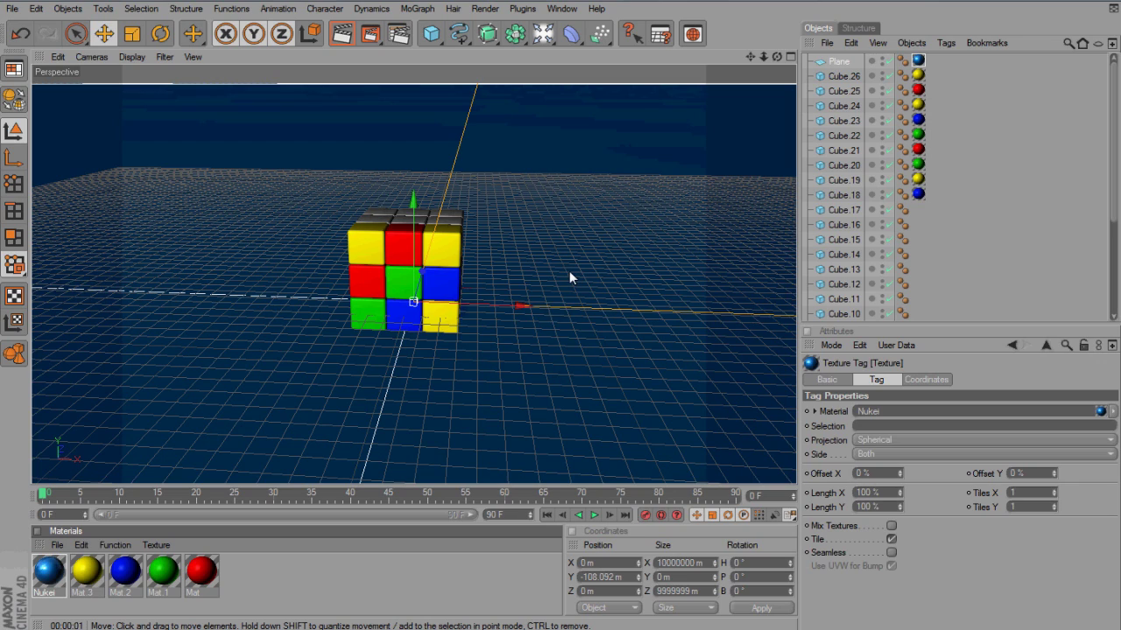
# Step: Add a light positioned at about X 28 m, Y 905 m and Z -1135 m, and render the active view
pyautogui.scroll(2, 569, 273)
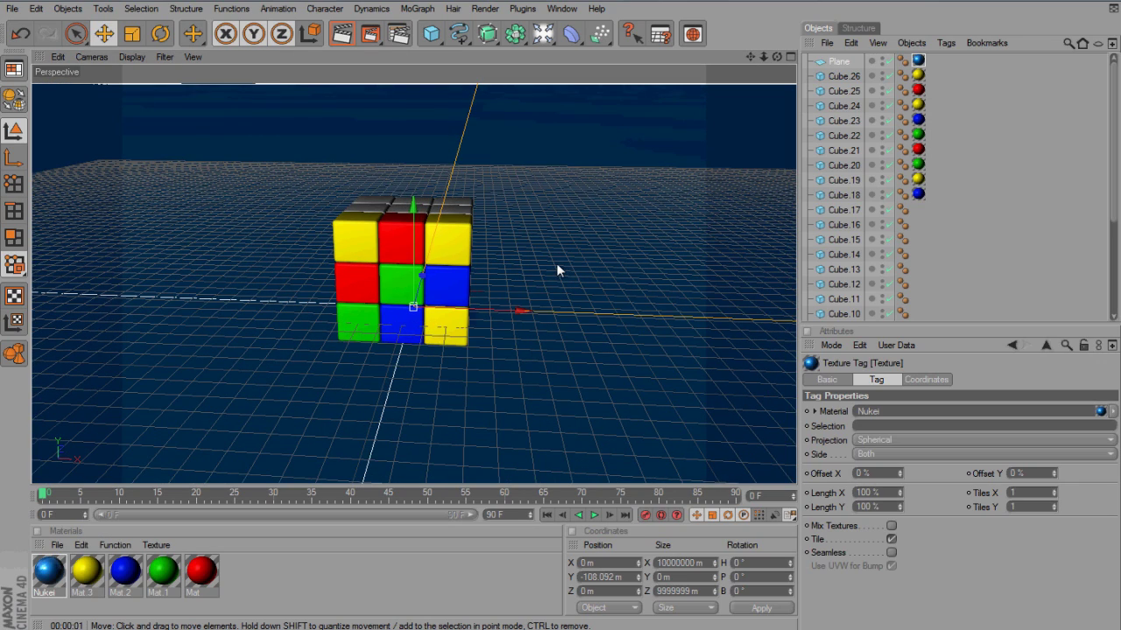
pyautogui.click(542, 33)
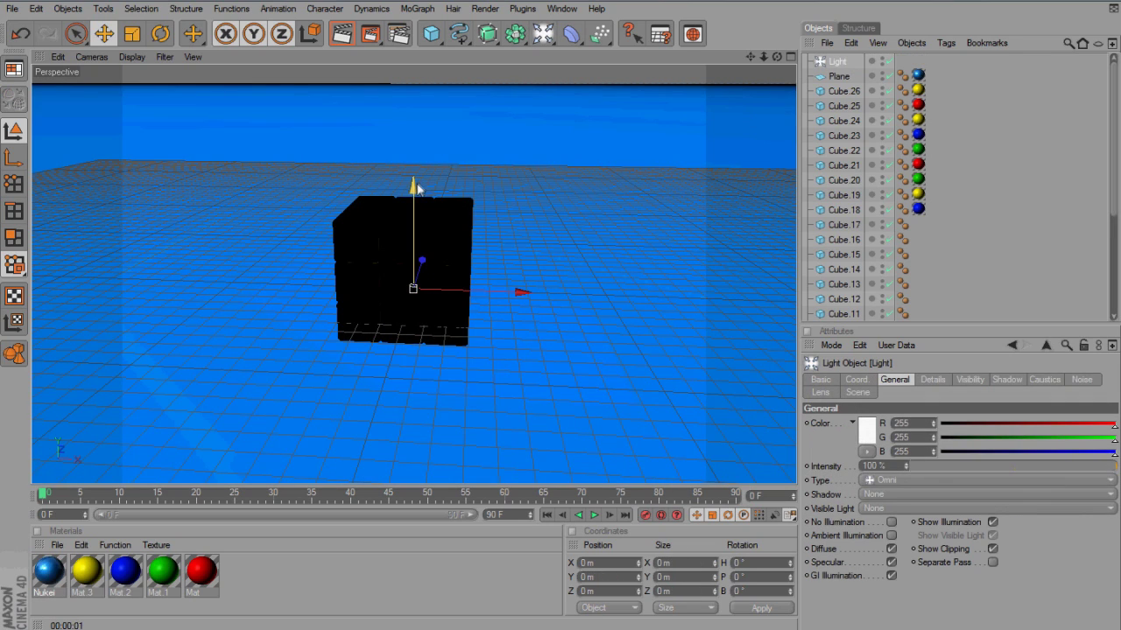
pyautogui.moveTo(414, 186); pyautogui.dragTo(413, 17)
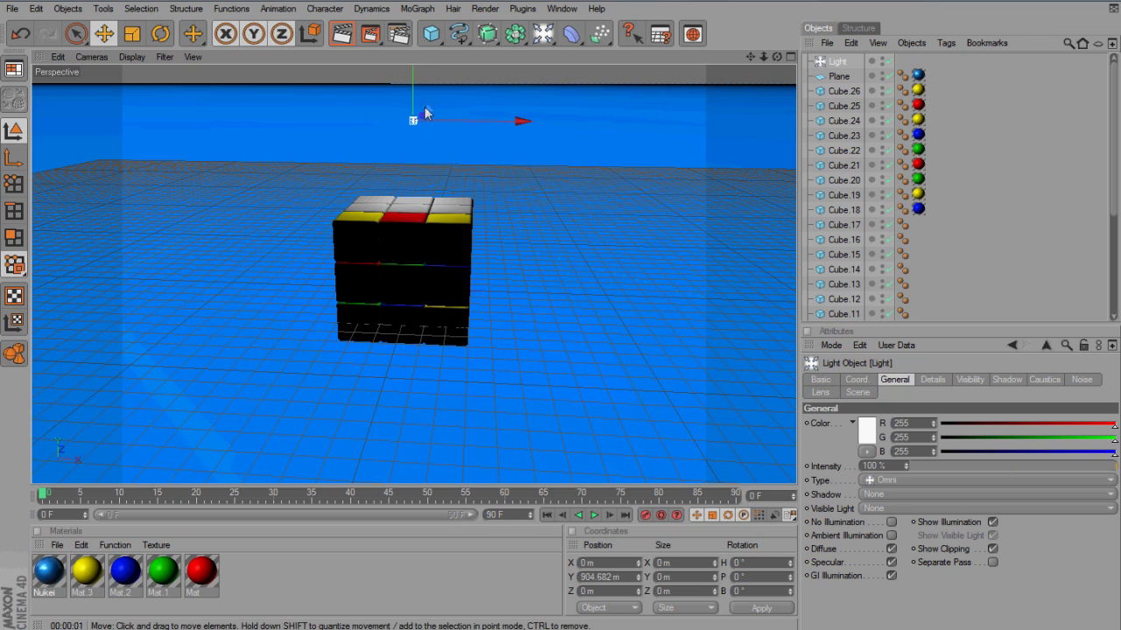
pyautogui.moveTo(426, 112); pyautogui.dragTo(560, 309)
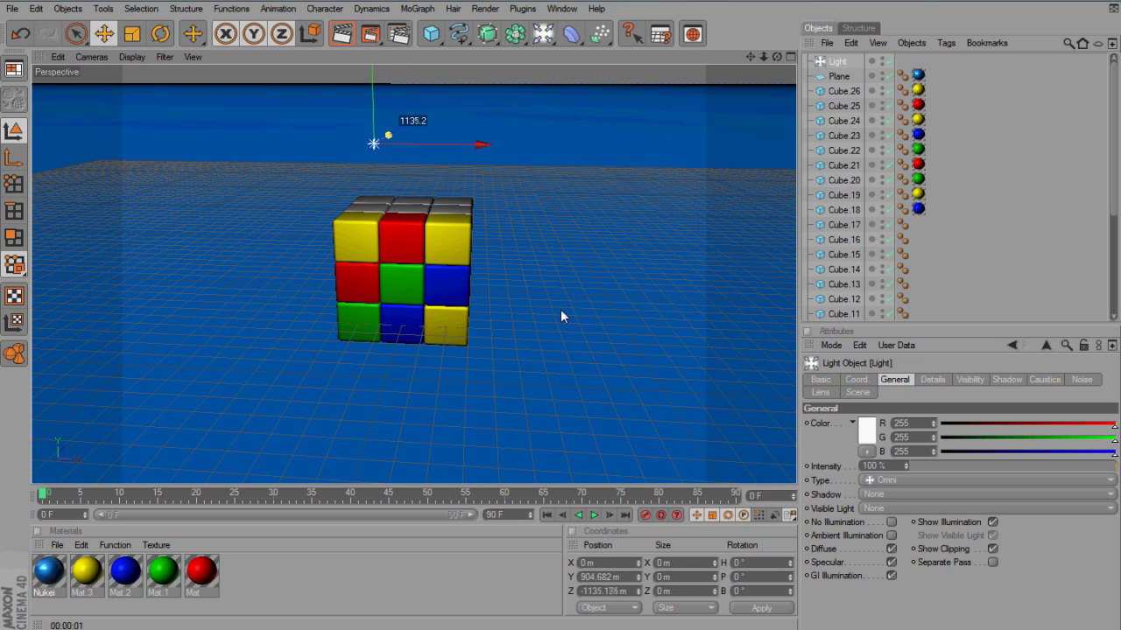
pyautogui.moveTo(479, 144); pyautogui.dragTo(488, 145)
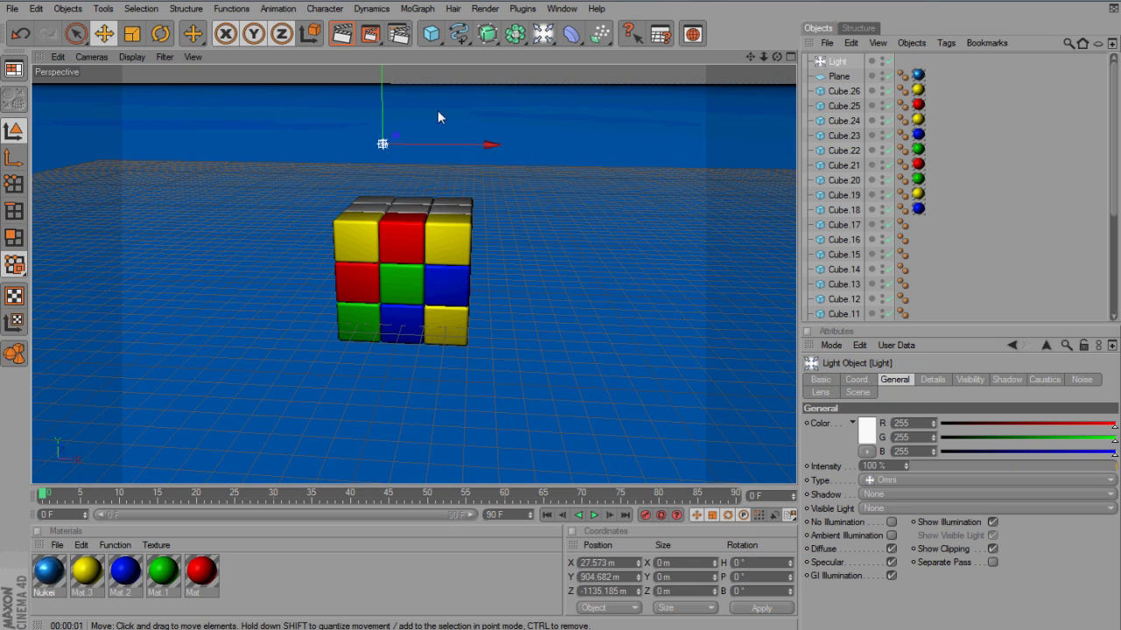
pyautogui.click(342, 34)
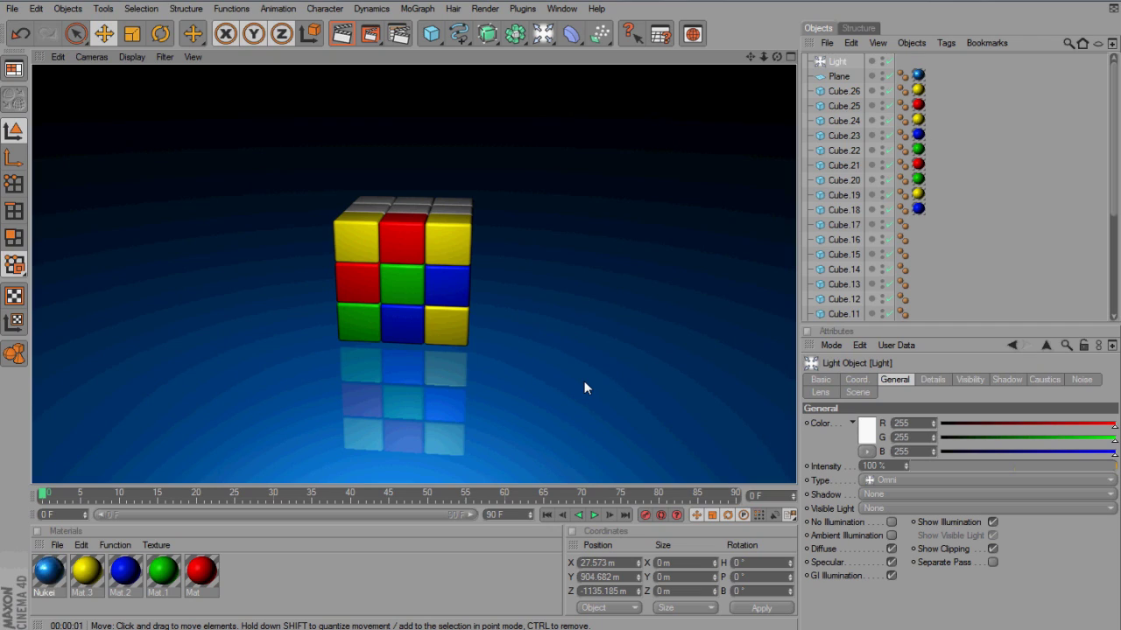
# Step: Set the light's shadow to Shadow Maps (Soft) and render the active view
pyautogui.click(867, 496)
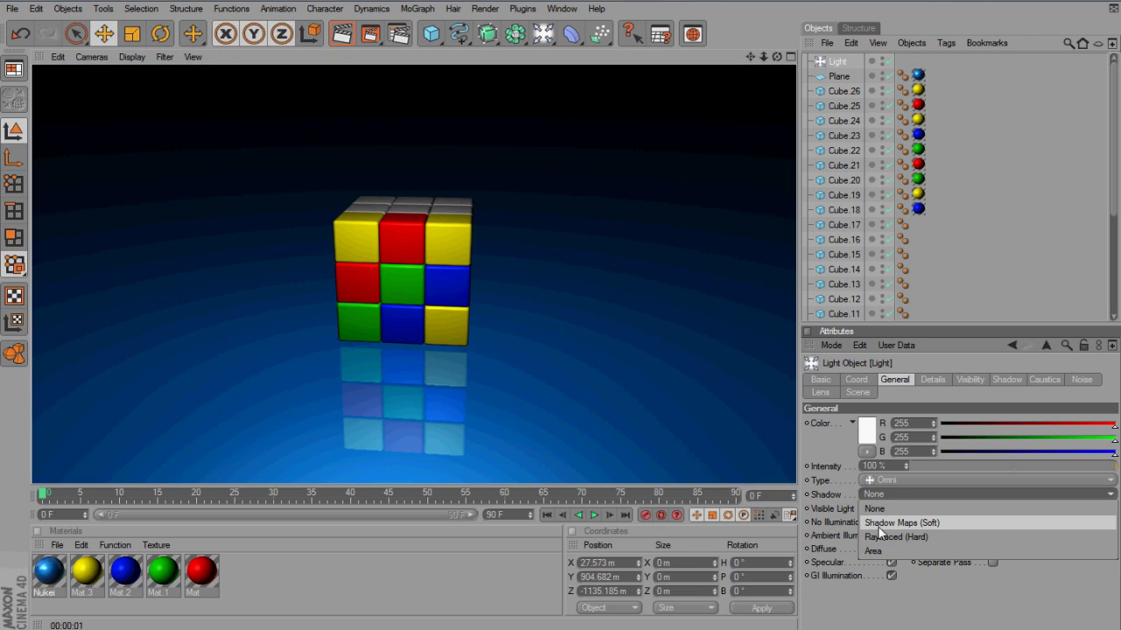
pyautogui.click(881, 526)
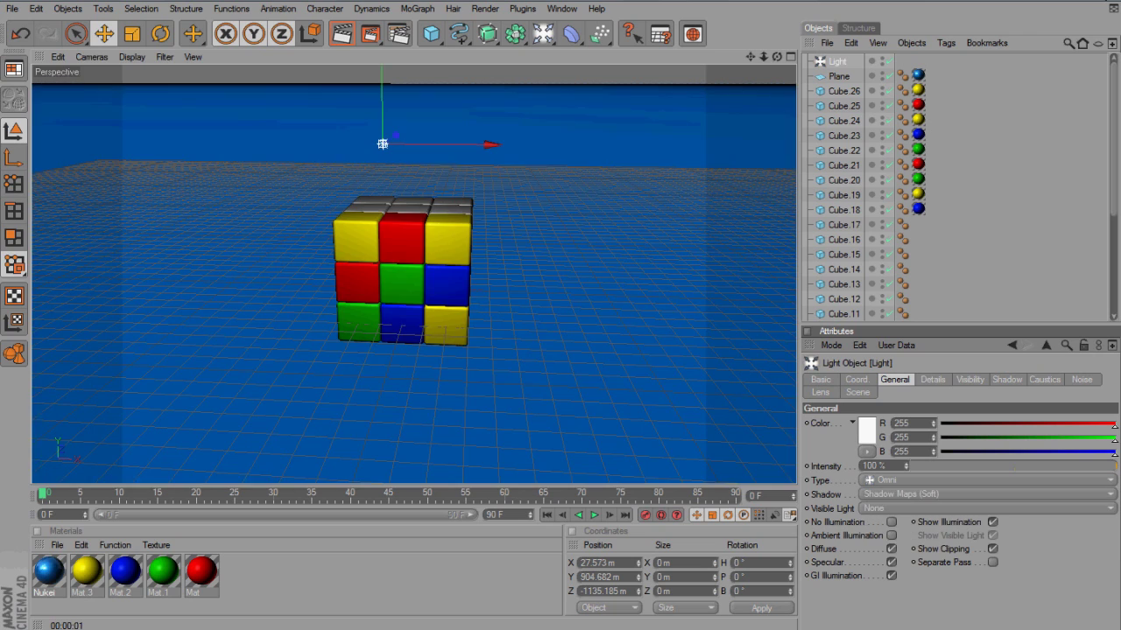
pyautogui.click(342, 35)
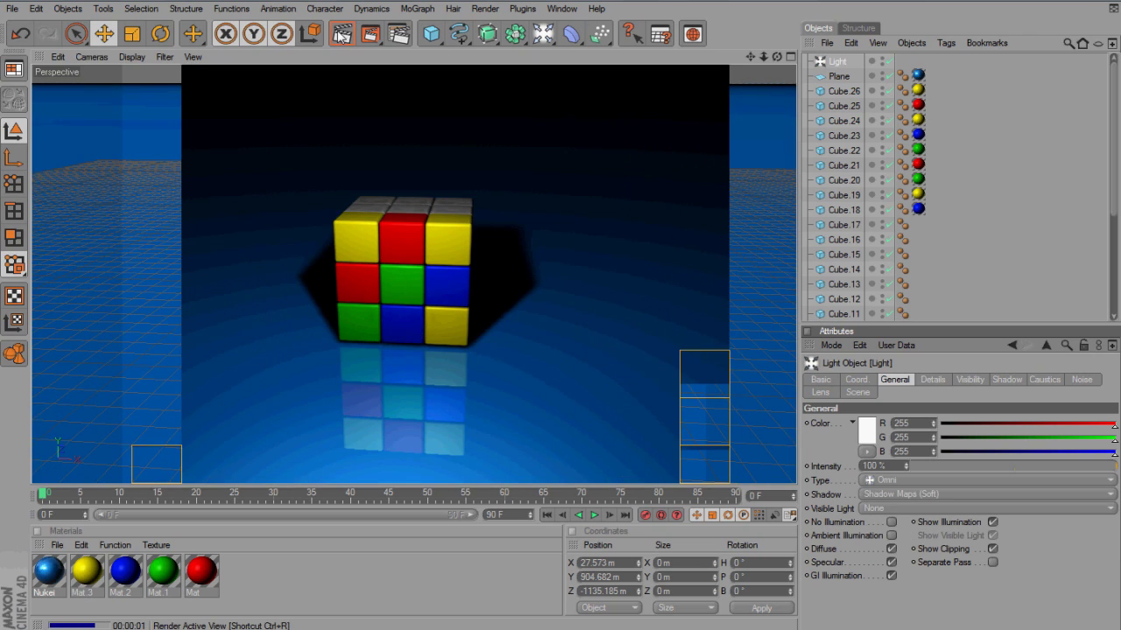